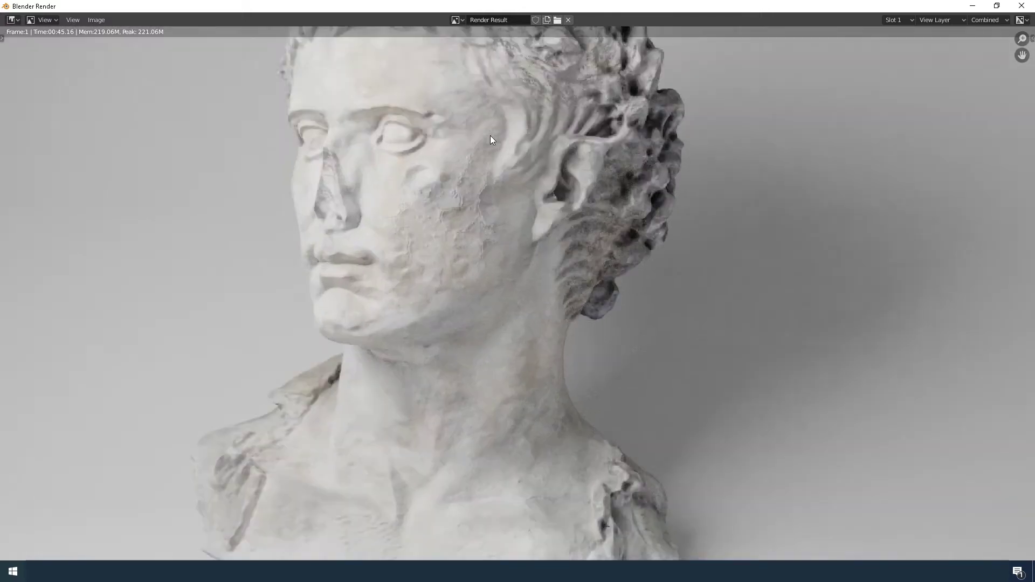
Step: Zoom in on the bust's head and flip between the Slot 2 and Slot 1 renders
middle_click_drag(603, 231, 604, 293)
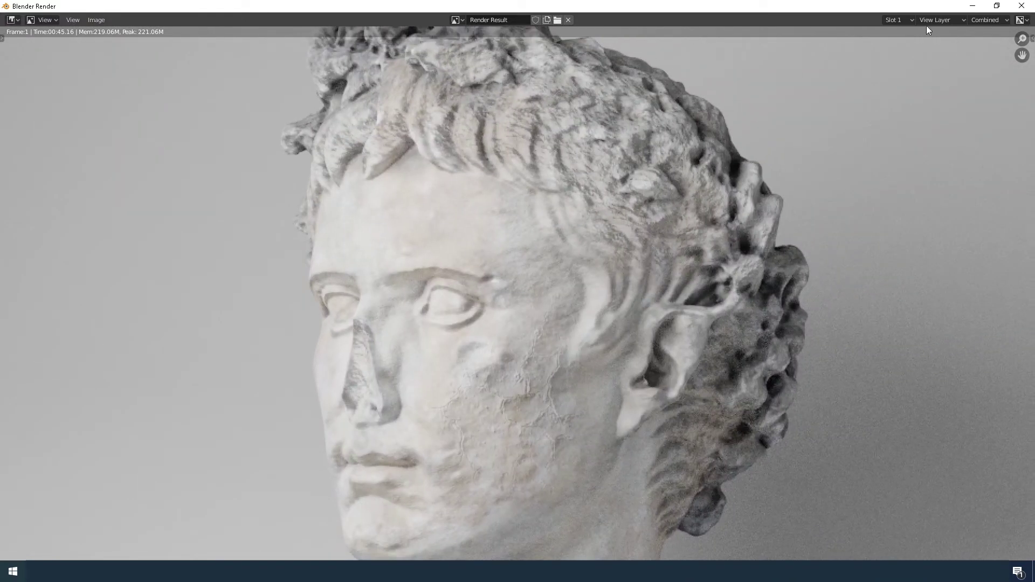
left_click(903, 19)
left_click(897, 112)
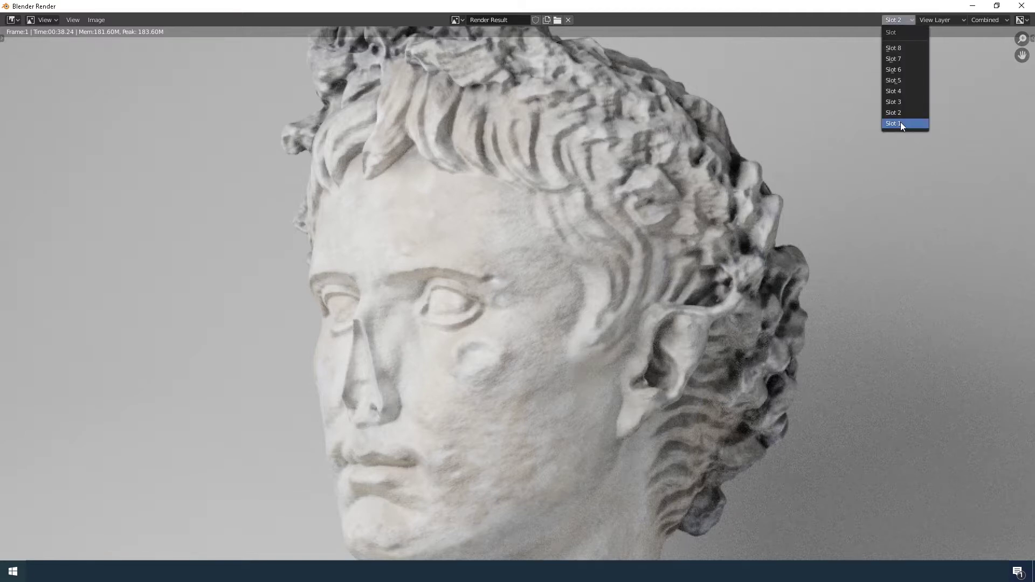
left_click(901, 123)
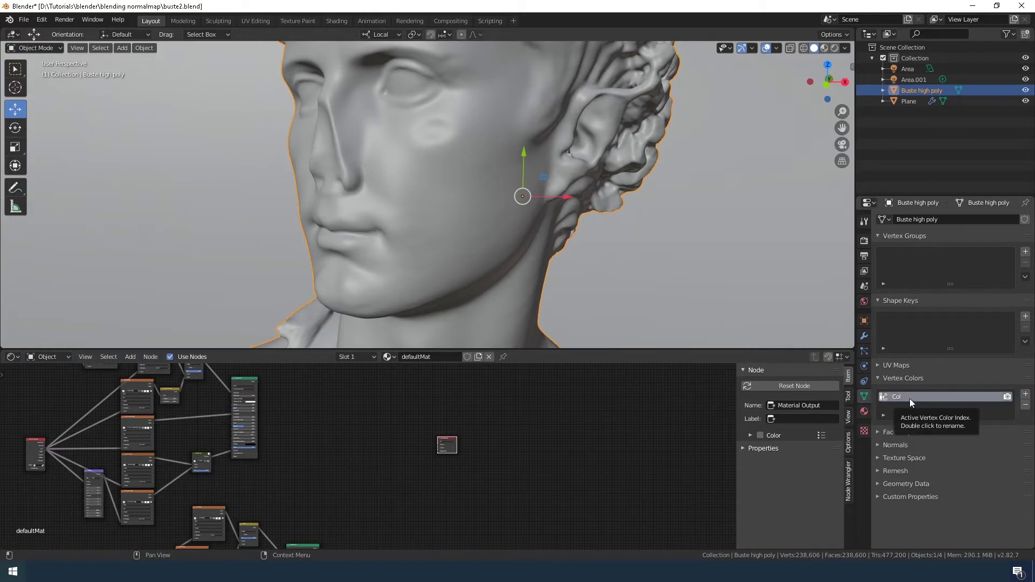
Step: Add an Attribute node set to Col and move it to the lower left
key("shift+a")
left_click(441, 249)
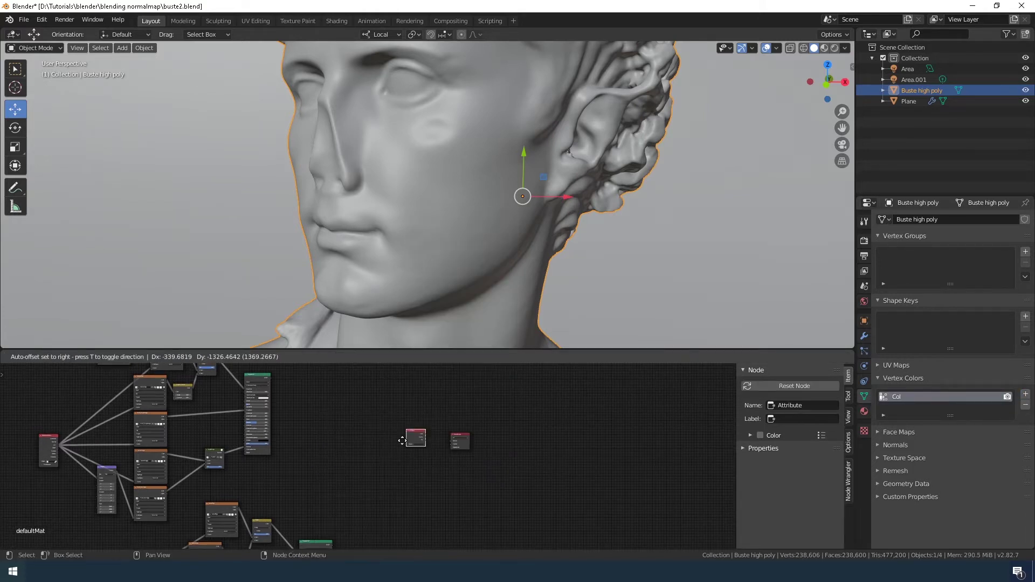
scroll(317, 471, "up", 3)
type("Col")
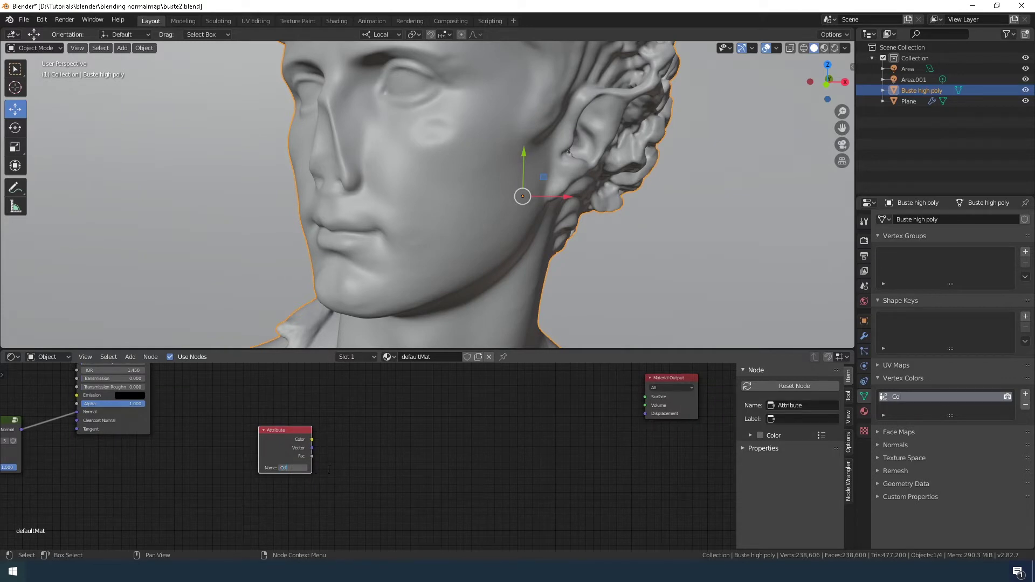
key("Return")
scroll(341, 467, "down", 2)
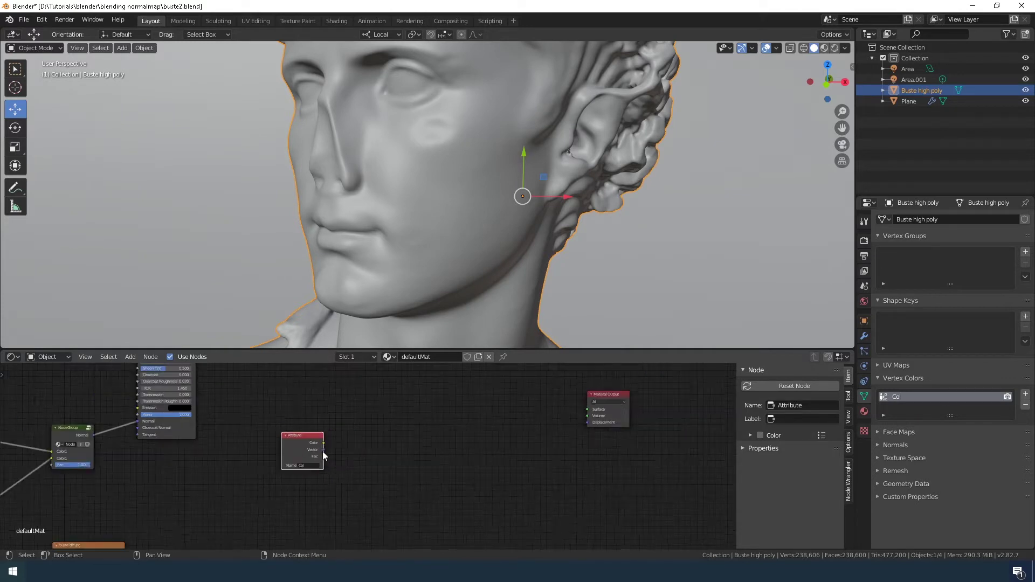
scroll(307, 464, "down", 1)
left_click_drag(341, 448, 270, 503)
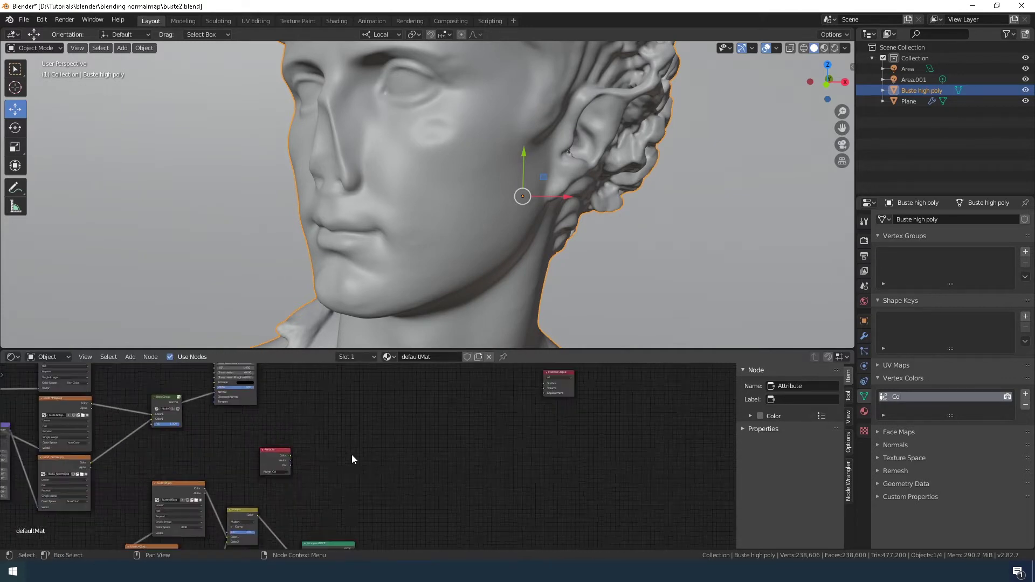
scroll(351, 455, "down", 2, "shift")
Step: Add a Separate RGB node and a Mix Shader node to the material
key("shift+a")
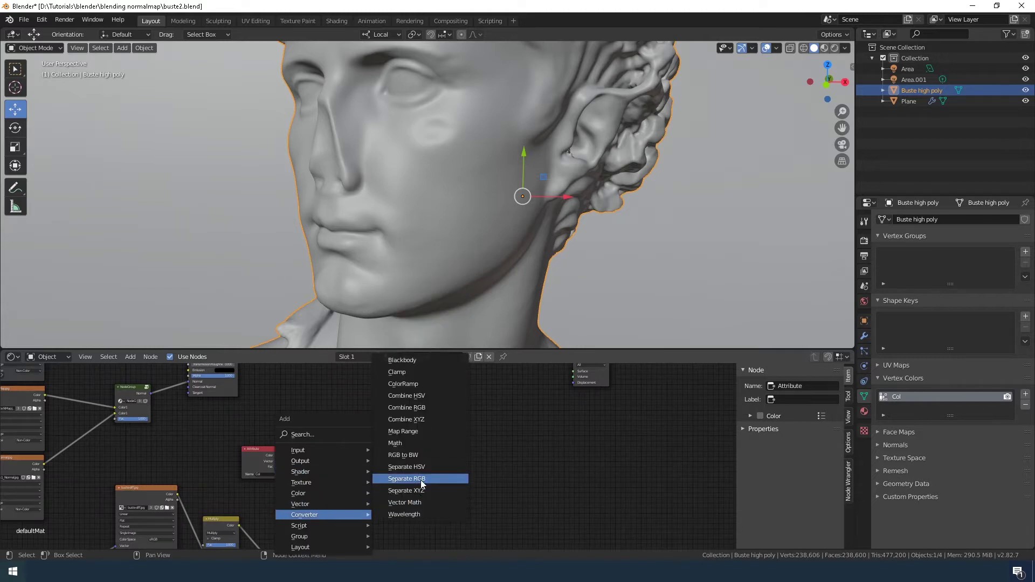
left_click(421, 478)
scroll(291, 460, "up", 2)
left_click(335, 436)
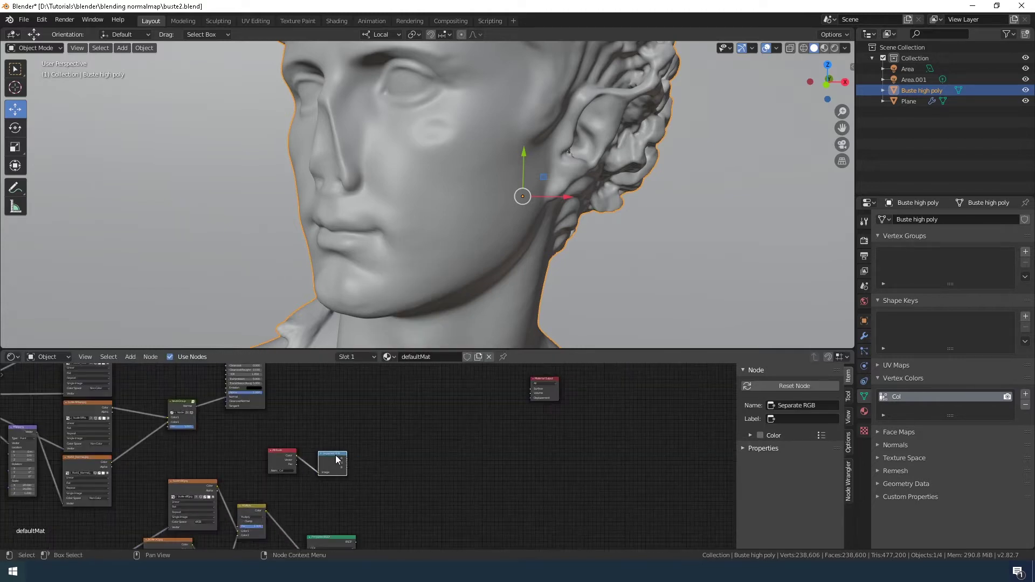
scroll(363, 465, "down", 3)
key("shift+a")
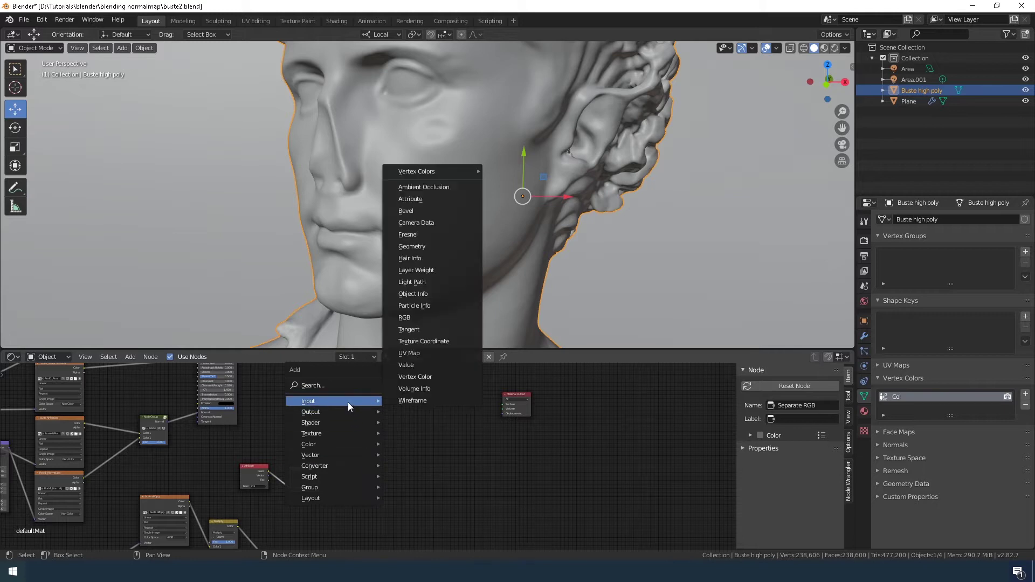
left_click(430, 292)
scroll(335, 545, "down", 3)
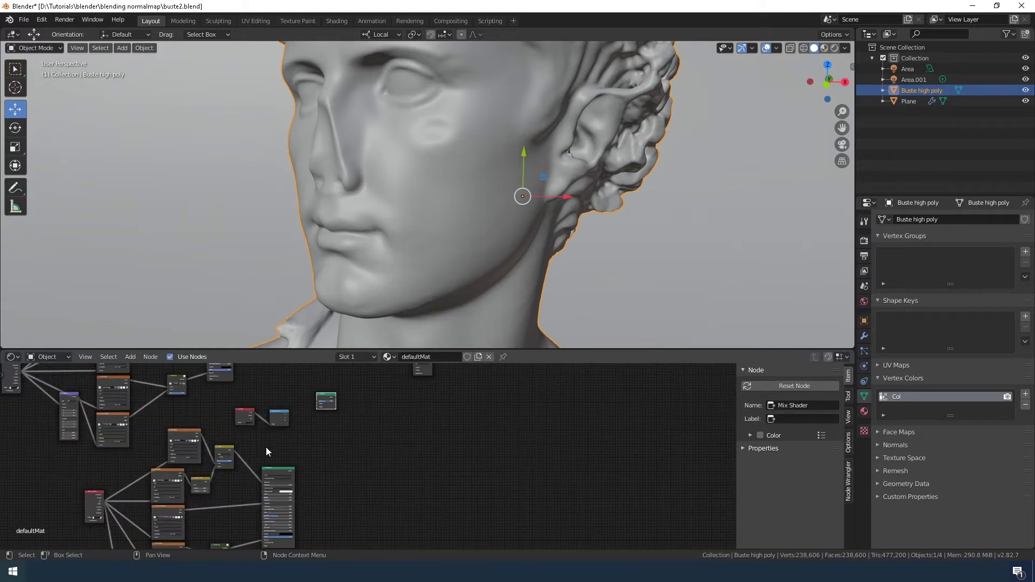
scroll(351, 480, "up", 5)
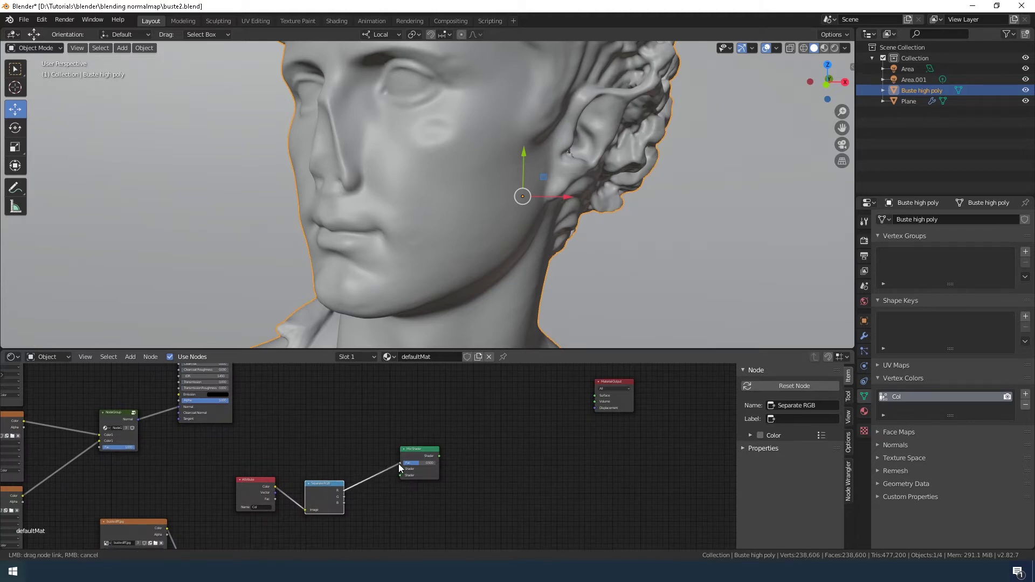
Step: Feed the Mix Shader into the Material Output and the first Principled BSDF into it
left_click_drag(423, 475, 578, 415)
scroll(434, 468, "down", 2)
scroll(416, 471, "up", 2)
left_click_drag(393, 531, 429, 403)
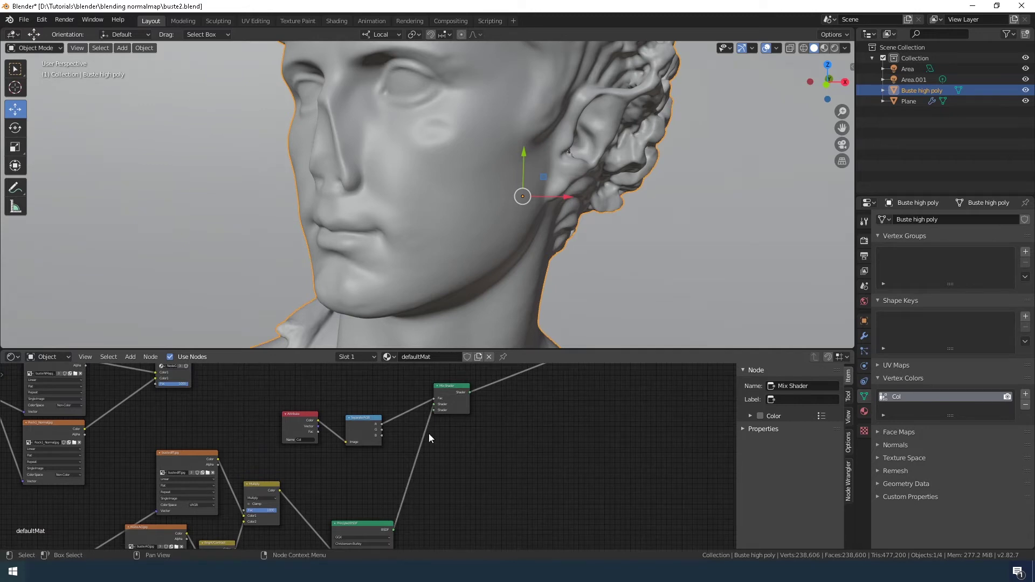
scroll(429, 434, "down", 2)
scroll(335, 422, "down", 2)
Step: Connect the second Principled BSDF into the Mix Shader, placed between shaders and output
mouse_move(325, 377)
left_mouse_down()
mouse_move(422, 513)
mouse_move(431, 506)
left_mouse_up()
scroll(431, 506, "up", 2)
scroll(426, 458, "up", 2)
left_click_drag(419, 409, 450, 434)
scroll(347, 466, "down", 2)
scroll(410, 458, "down", 1)
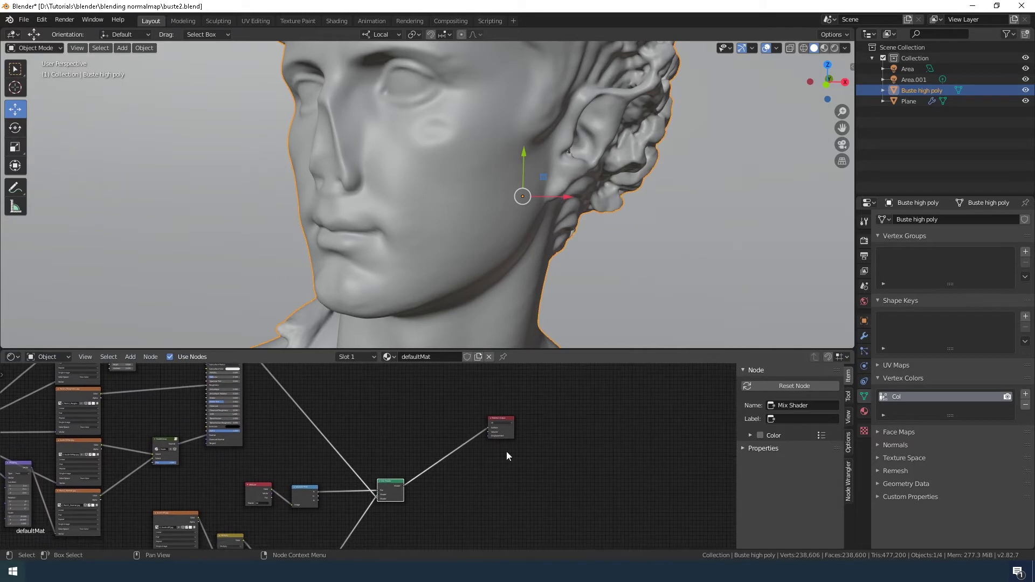
left_click(36, 48)
Step: Switch to Vertex Paint and set the brush colour to black via HSV
left_click(37, 95)
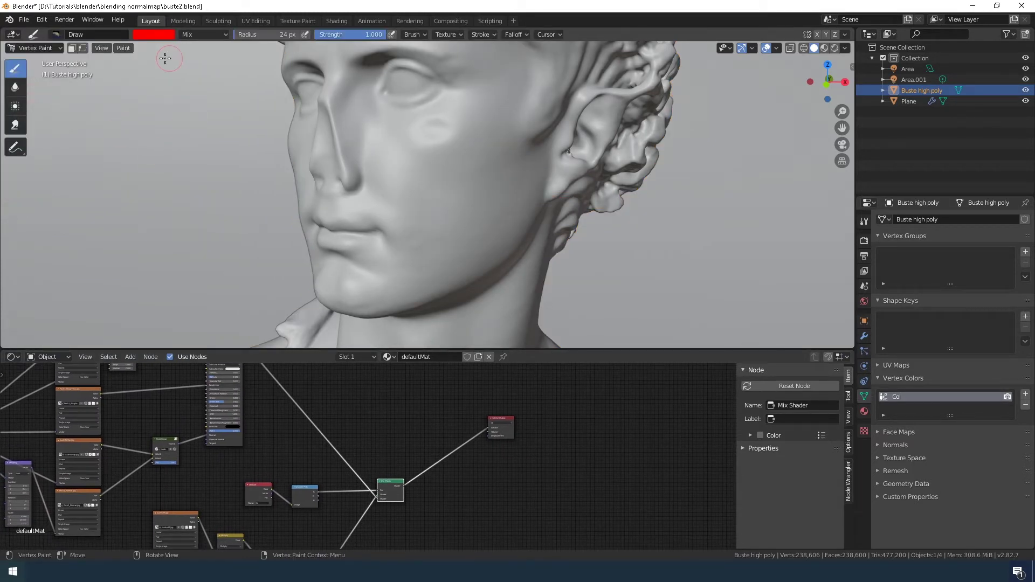
left_click(154, 35)
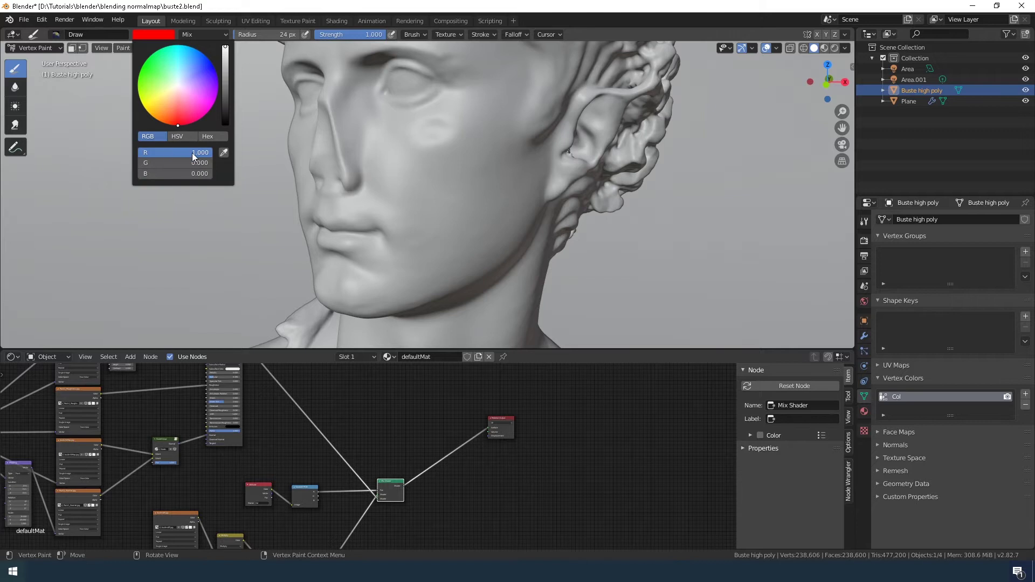
left_click(154, 34)
left_click(190, 136)
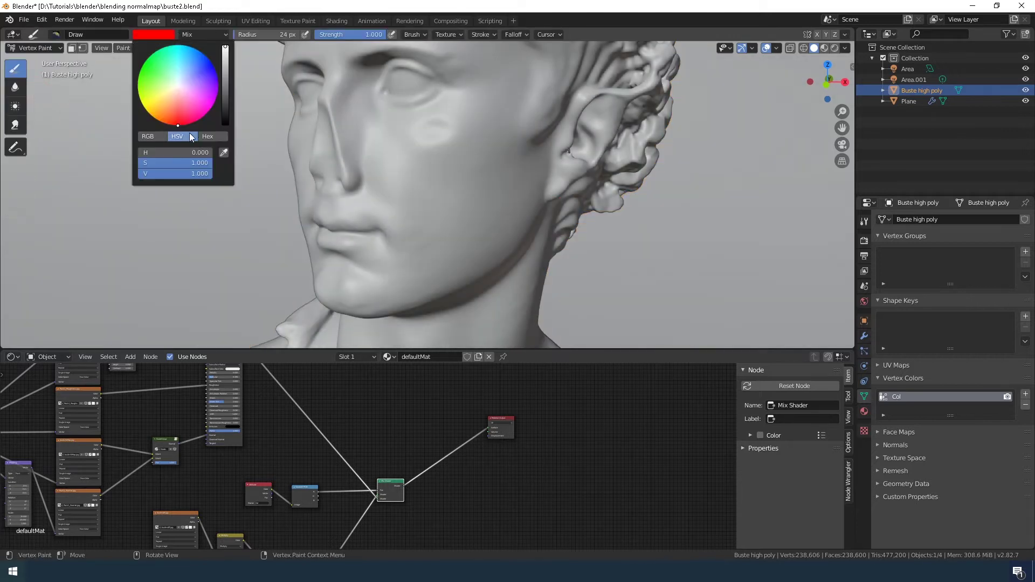
left_click_drag(178, 173, 139, 173)
scroll(404, 175, "down", 5)
Step: Paint the whole bust black, then return to Object Mode and isolate it in local view
left_click_drag(410, 162, 453, 227)
mouse_move(453, 227)
middle_mouse_down()
mouse_move(334, 206)
mouse_move(595, 183)
mouse_move(489, 192)
middle_mouse_up()
scroll(490, 192, "up", 5)
scroll(399, 178, "down", 4)
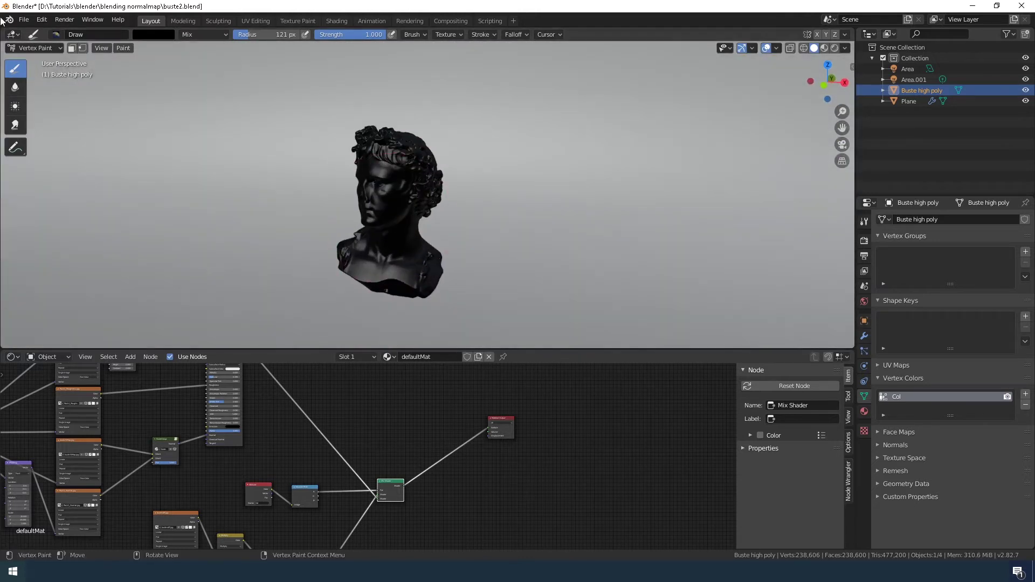
left_click(910, 101)
left_click(400, 178)
key("KP_Divide")
left_click(33, 48)
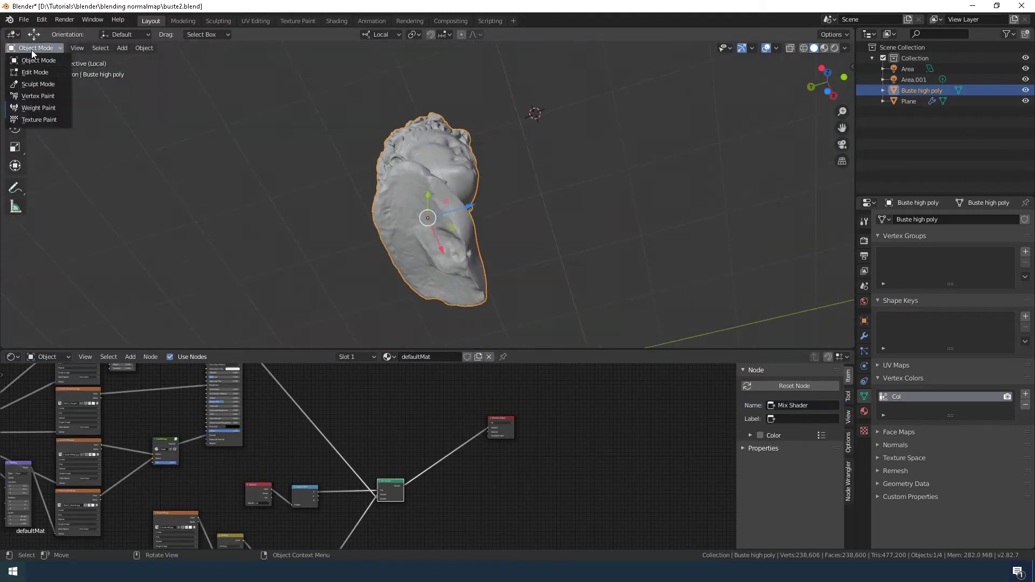
Step: Return to Vertex Paint facing the bust and set the brush colour to red
left_click(33, 95)
mouse_move(400, 228)
middle_mouse_down()
mouse_move(496, 227)
mouse_move(410, 232)
middle_mouse_up()
scroll(410, 232, "up", 3)
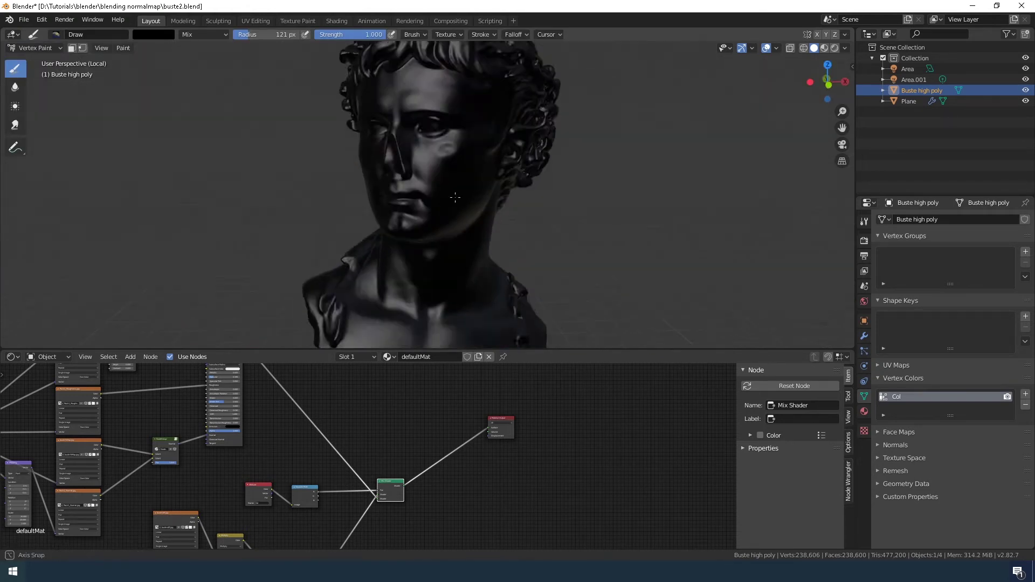
scroll(410, 231, "up", 3)
left_click(150, 34)
left_click(178, 152)
type("1")
key("Return")
middle_click_drag(302, 215, 431, 254)
left_click(431, 251)
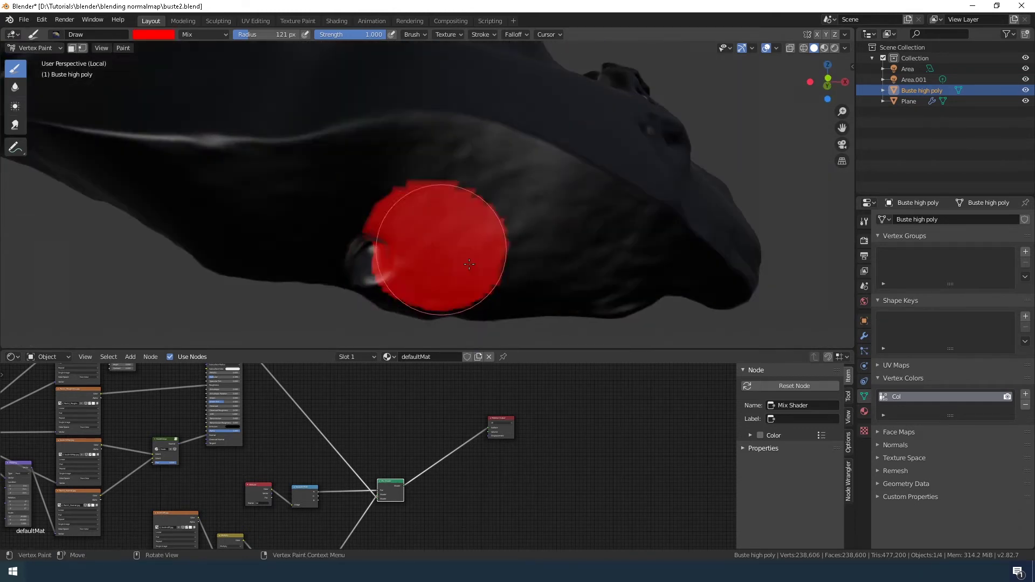
Step: Paint red across the bust's lower face and reduce the brush radius to 69 px
left_click(485, 35)
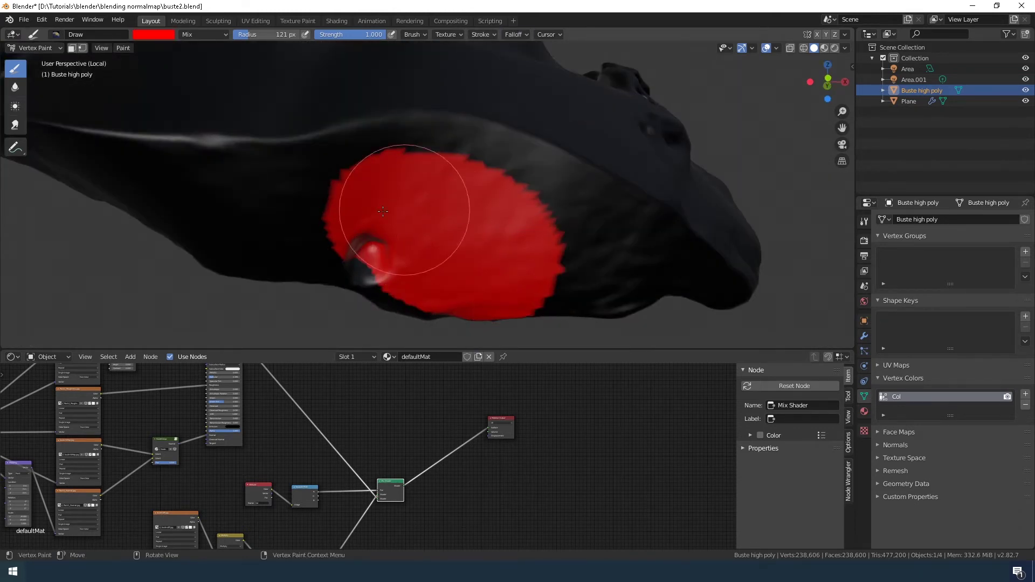
left_click_drag(383, 211, 681, 313)
middle_click_drag(681, 313, 415, 266)
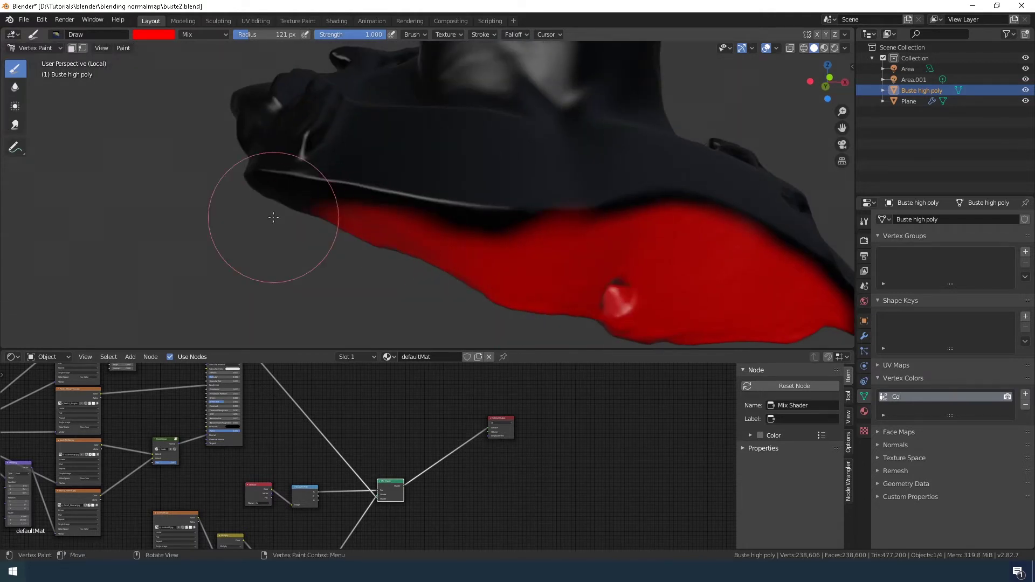
key("f")
left_click(246, 217)
mouse_move(589, 231)
middle_mouse_down()
mouse_move(484, 265)
mouse_move(361, 152)
middle_mouse_up()
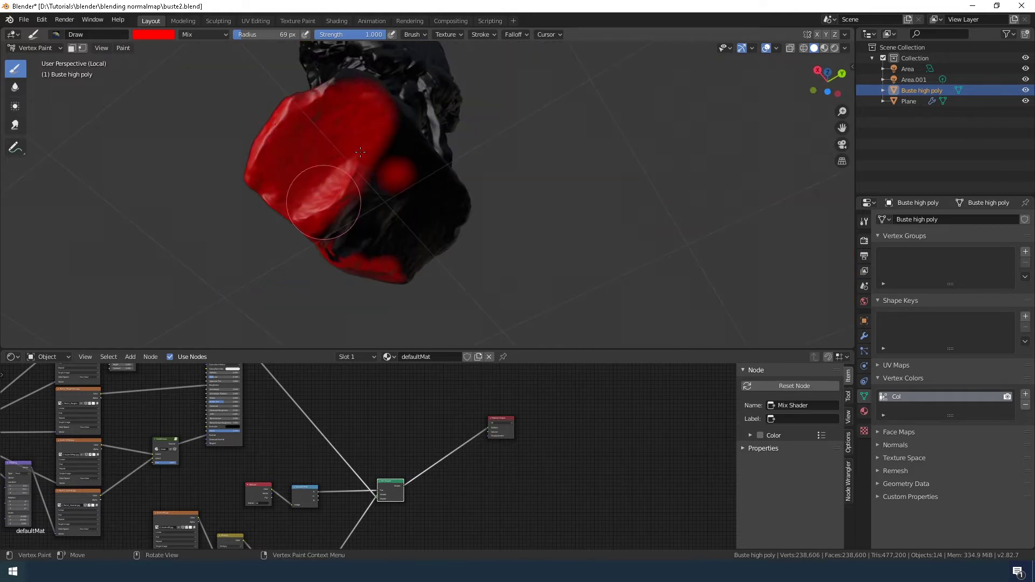
middle_click_drag(354, 233, 392, 198)
mouse_move(414, 276)
middle_mouse_down()
mouse_move(404, 209)
mouse_move(486, 197)
mouse_move(396, 260)
mouse_move(505, 308)
mouse_move(456, 239)
mouse_move(443, 81)
middle_mouse_up()
Step: Paint red over the hair and the top of the head
left_click_drag(442, 81, 409, 100)
mouse_move(410, 100)
middle_mouse_down()
mouse_move(426, 156)
mouse_move(593, 141)
middle_mouse_up()
left_click_drag(594, 141, 420, 161)
mouse_move(421, 162)
middle_mouse_down()
mouse_move(487, 178)
mouse_move(606, 266)
mouse_move(525, 222)
mouse_move(288, 237)
mouse_move(410, 151)
middle_mouse_up()
left_click_drag(410, 151, 396, 132)
middle_click_drag(367, 114, 430, 104)
scroll(431, 104, "up", 4)
mouse_move(322, 166)
middle_mouse_down()
mouse_move(377, 173)
mouse_move(345, 177)
middle_mouse_up()
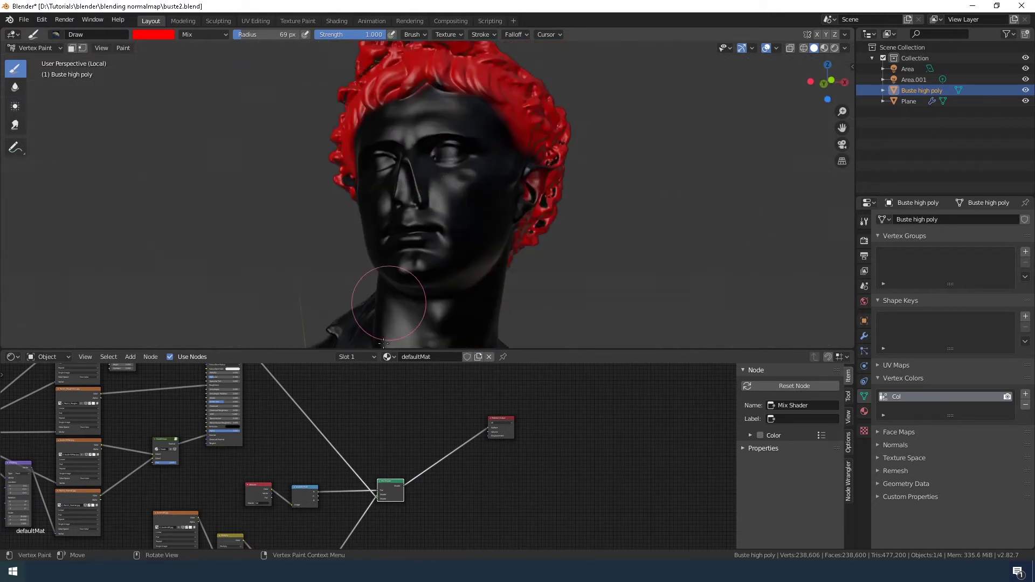
scroll(332, 486, "down", 1)
Step: Duplicate the Attribute, Separate RGB and Mix Shader mask nodes
left_click(302, 509)
key("shift+d")
left_click(377, 372)
mouse_move(441, 513)
middle_mouse_down()
mouse_move(405, 426)
mouse_move(515, 496)
middle_mouse_up()
Step: Connect the second material and a colour channel to the new Mix Shader
left_click_drag(449, 430, 451, 428)
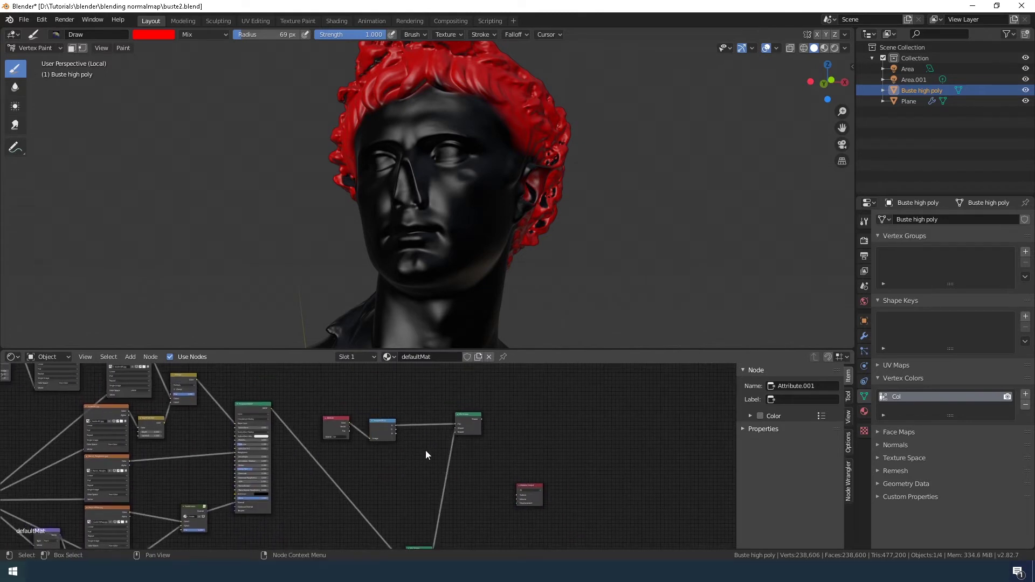
scroll(327, 435, "down", 2)
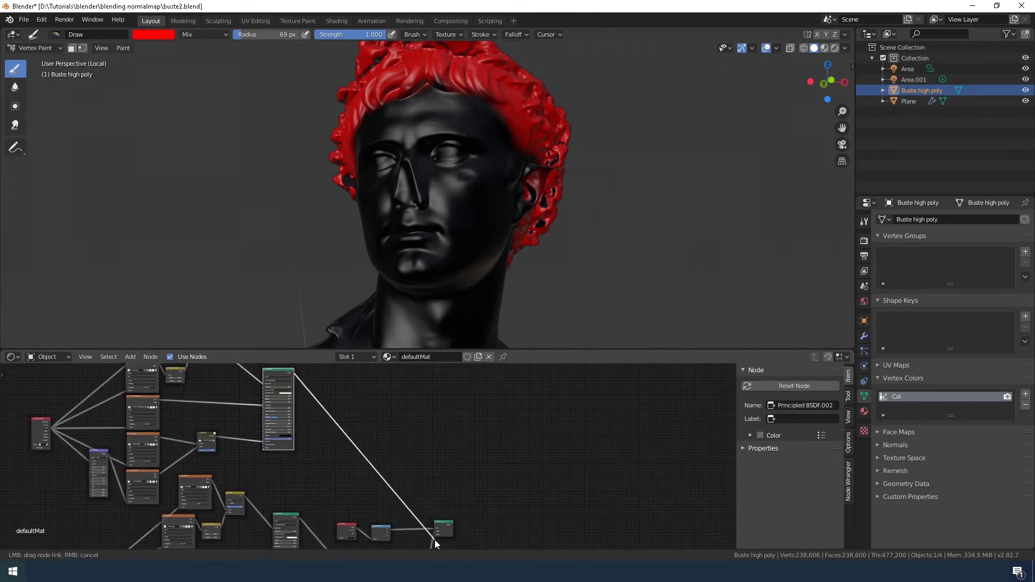
scroll(435, 539, "up", 2)
scroll(434, 539, "up", 2)
scroll(435, 539, "up", 1)
left_click_drag(353, 459, 484, 461)
right_click(484, 461)
middle_click_drag(483, 461, 402, 507)
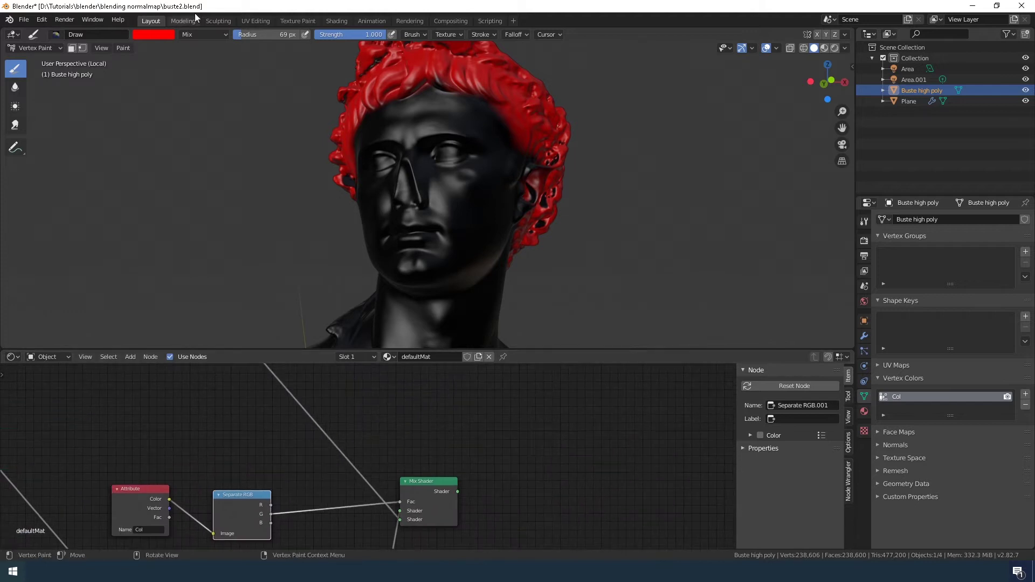
left_click(154, 34)
Step: Switch the brush to green with a 144 px radius and paint the cheeks and face
left_click_drag(178, 153, 178, 178)
middle_click_drag(433, 197, 422, 232)
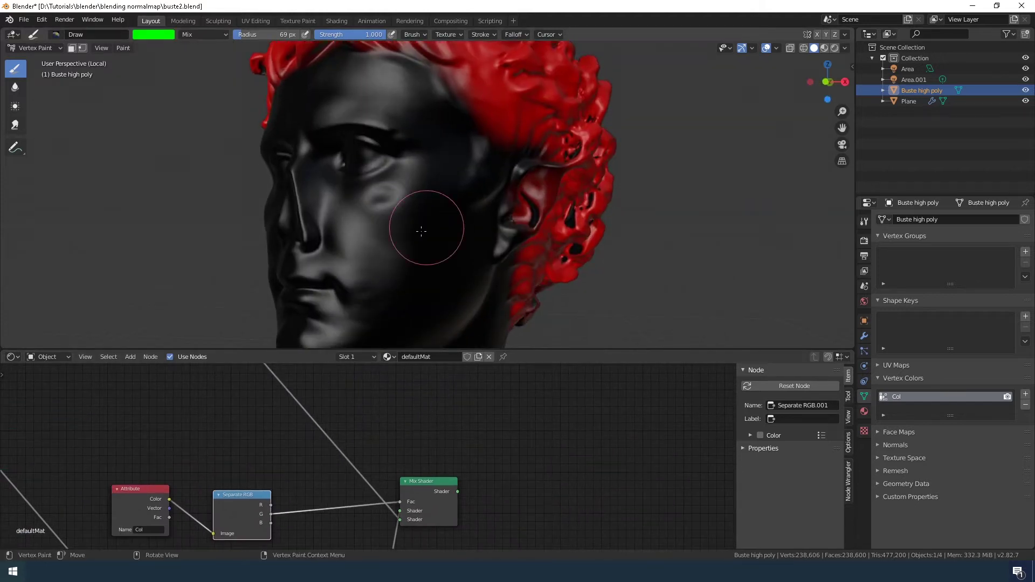
left_click(469, 40)
left_click(507, 56)
left_click(499, 115)
mouse_move(378, 237)
left_mouse_down()
mouse_move(416, 249)
mouse_move(404, 280)
left_mouse_up()
middle_click_drag(405, 281, 594, 223)
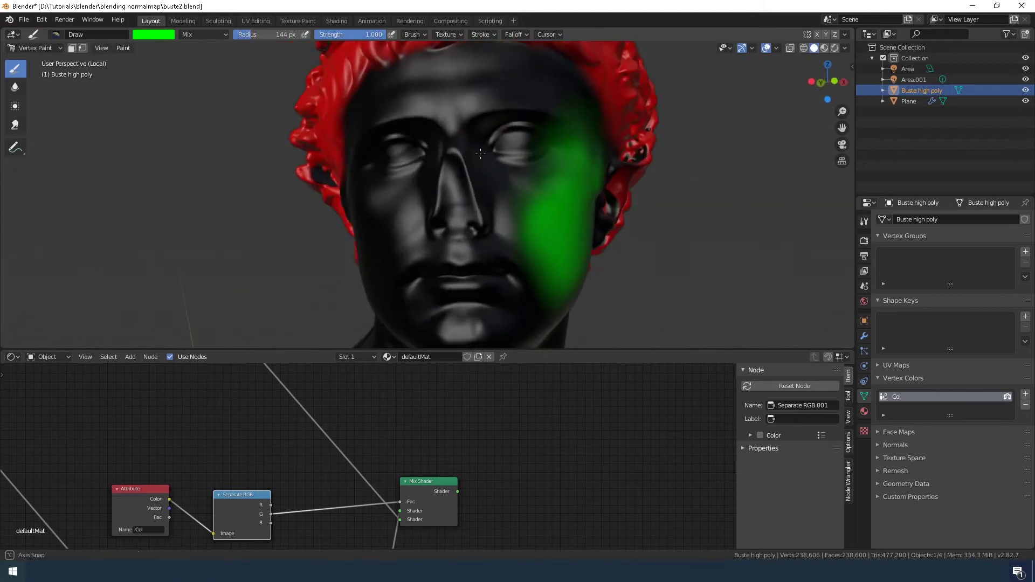
left_click_drag(594, 222, 485, 243)
Step: Paint green over the sides and front of the neck, then orbit back to the face
middle_click_drag(486, 243, 464, 254)
left_click_drag(464, 254, 462, 259)
mouse_move(462, 259)
middle_mouse_down()
mouse_move(439, 266)
mouse_move(451, 254)
mouse_move(412, 208)
middle_mouse_up()
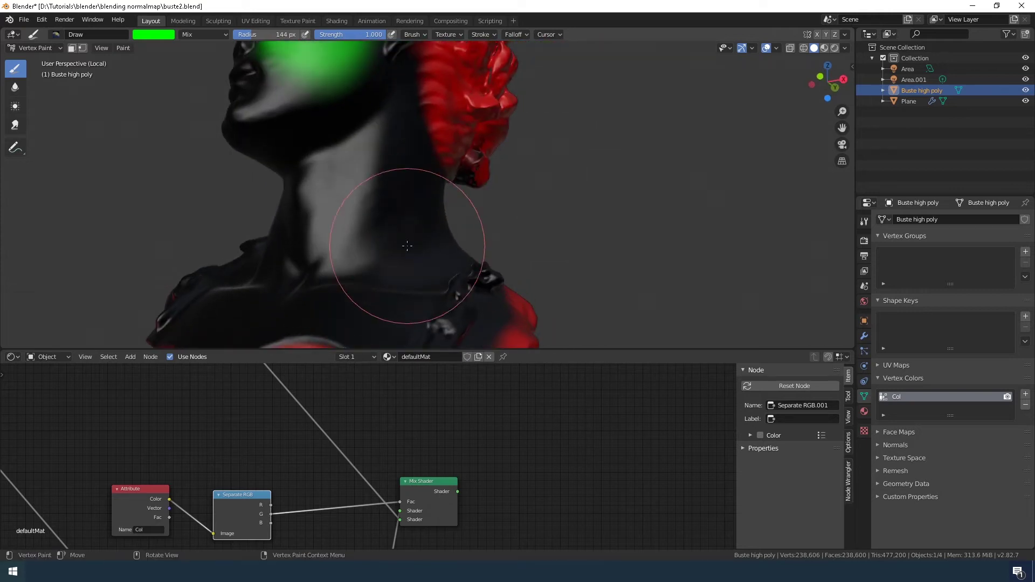
left_click_drag(412, 208, 383, 293)
mouse_move(383, 294)
middle_mouse_down()
mouse_move(404, 197)
mouse_move(410, 259)
middle_mouse_up()
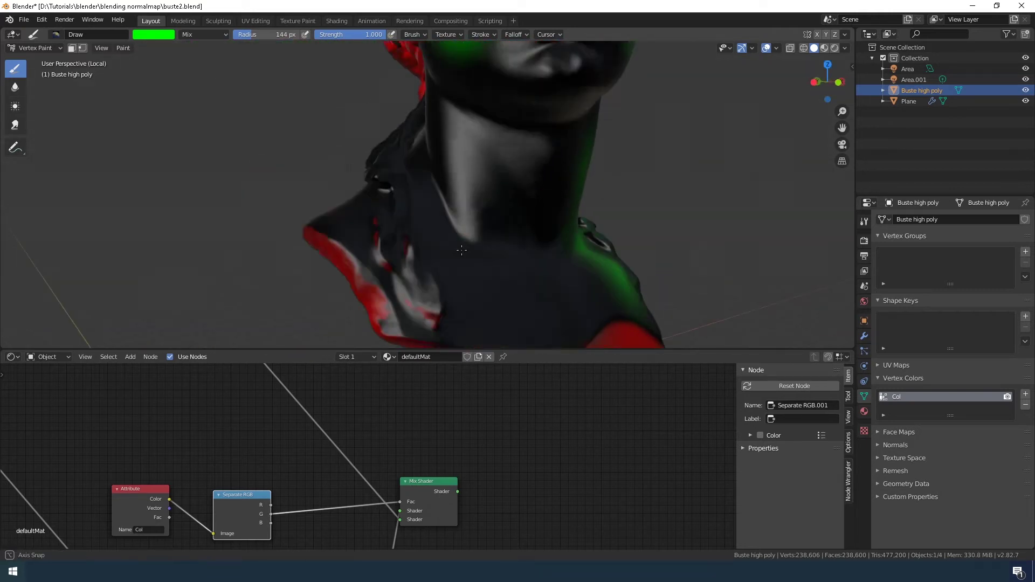
left_click_drag(410, 258, 409, 261)
mouse_move(409, 261)
middle_mouse_down()
mouse_move(381, 277)
mouse_move(439, 300)
mouse_move(432, 270)
middle_mouse_up()
scroll(381, 277, "down", 3)
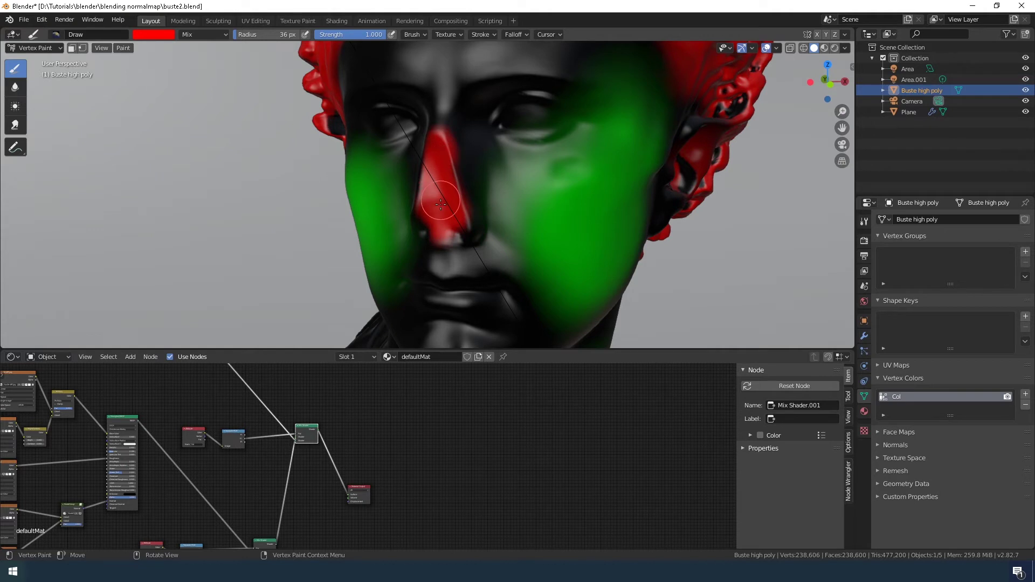
scroll(437, 201, "down", 5)
mouse_move(437, 201)
middle_mouse_down()
mouse_move(507, 196)
mouse_move(488, 199)
middle_mouse_up()
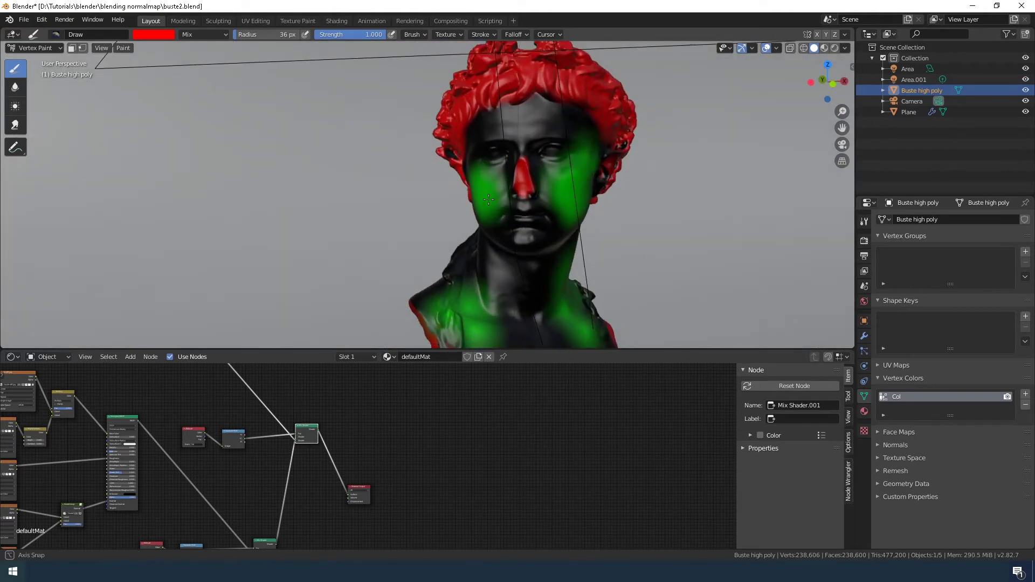
scroll(546, 185, "up", 3)
middle_click_drag(545, 185, 464, 151)
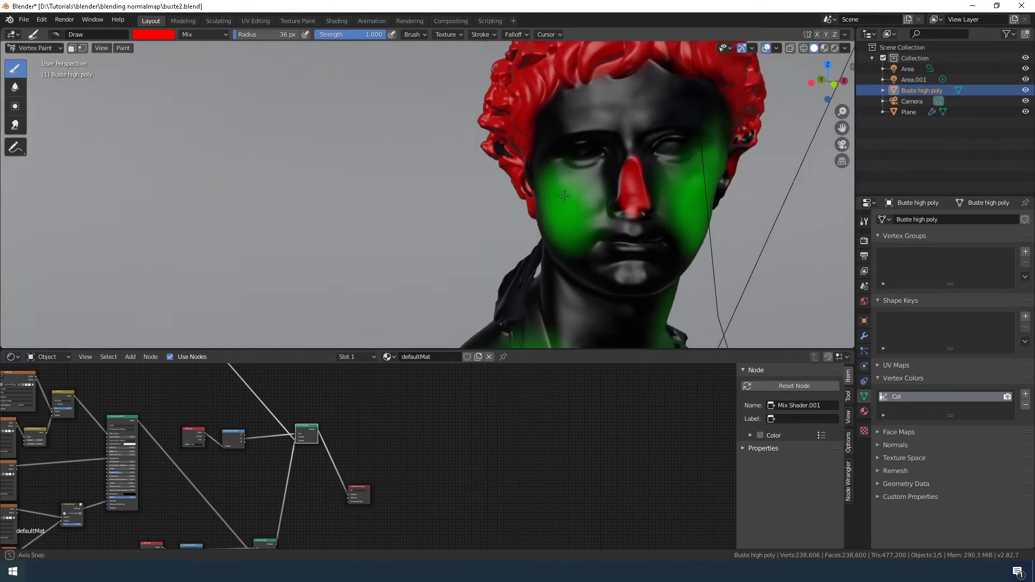
Step: Reset the brush colour to black and return to Object Mode
left_click(146, 36)
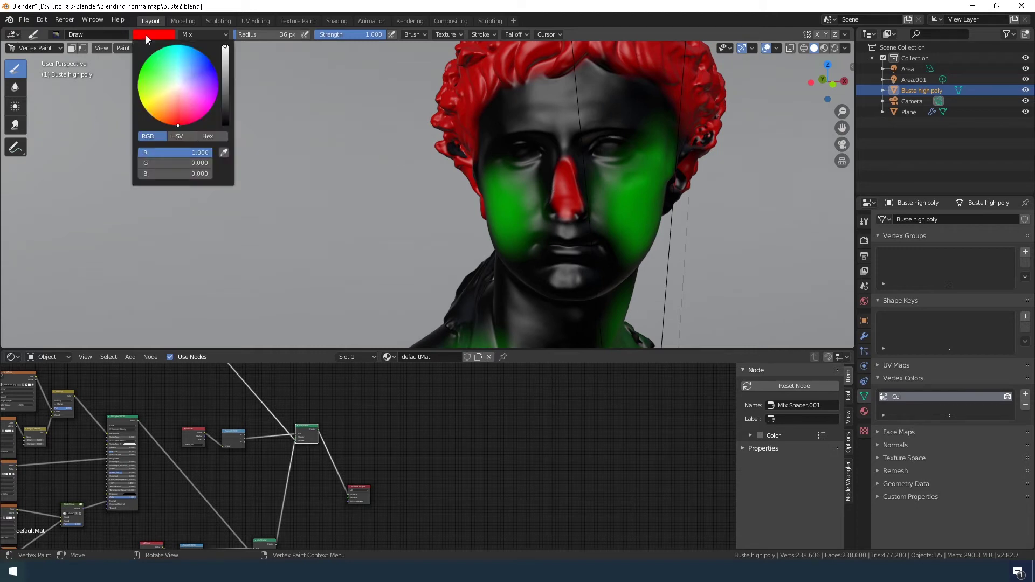
left_click_drag(182, 152, 122, 153)
left_click(25, 46)
scroll(494, 160, "down", 2)
scroll(493, 160, "down", 5)
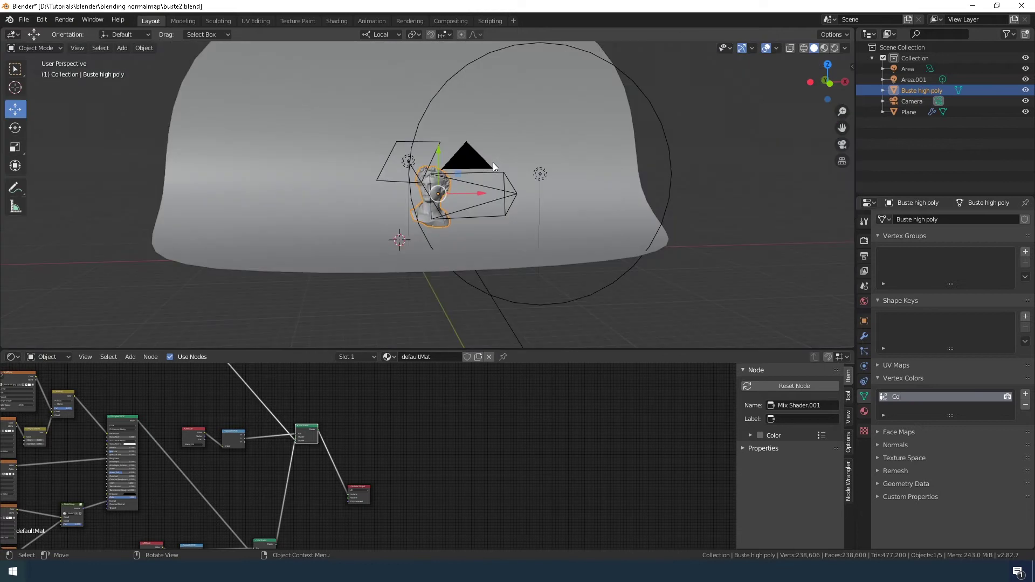
left_click(494, 192)
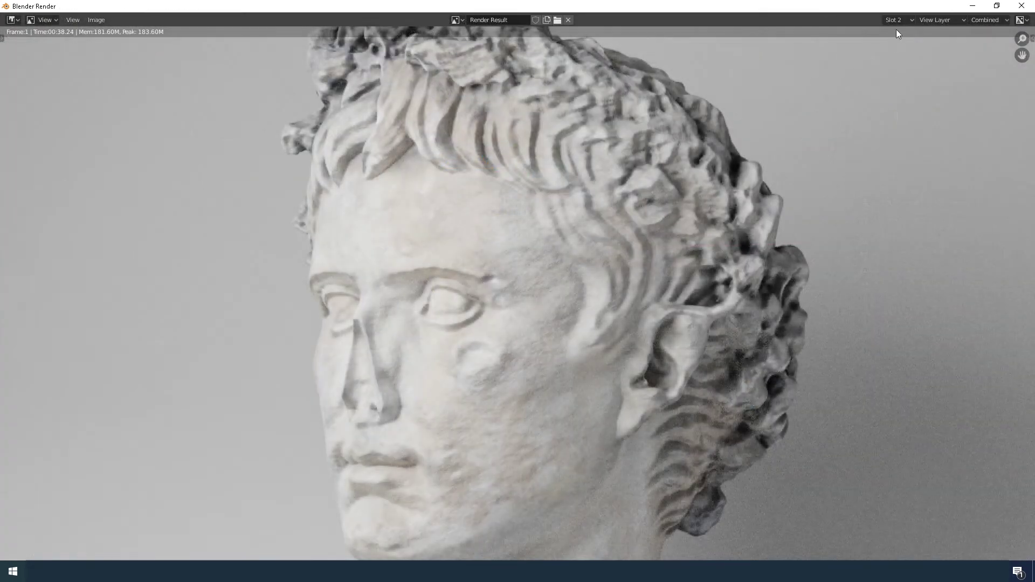
Step: Compare the bust renders in Slot 1 and Slot 2, ending on Slot 1
left_click(895, 20)
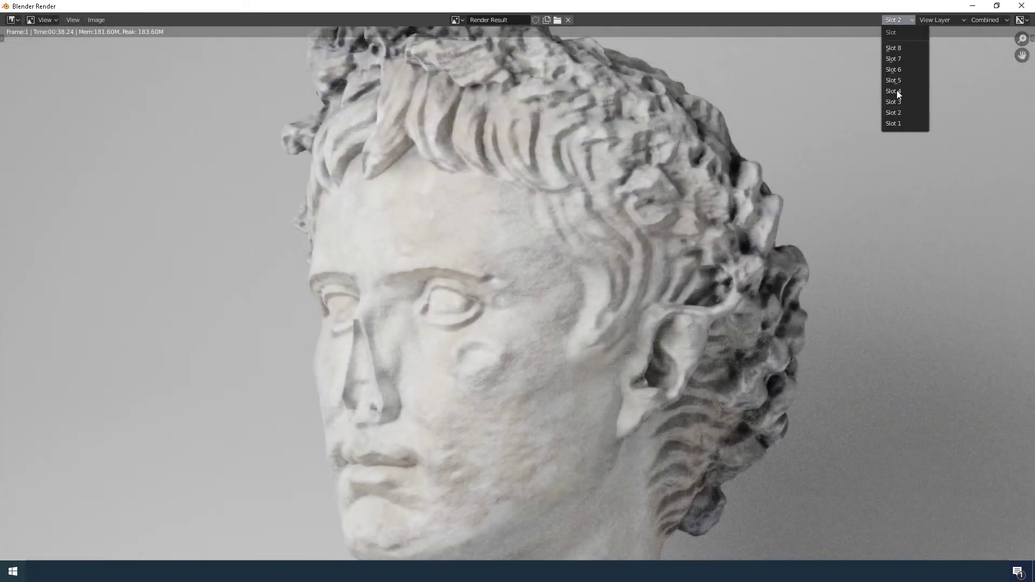
left_click(900, 123)
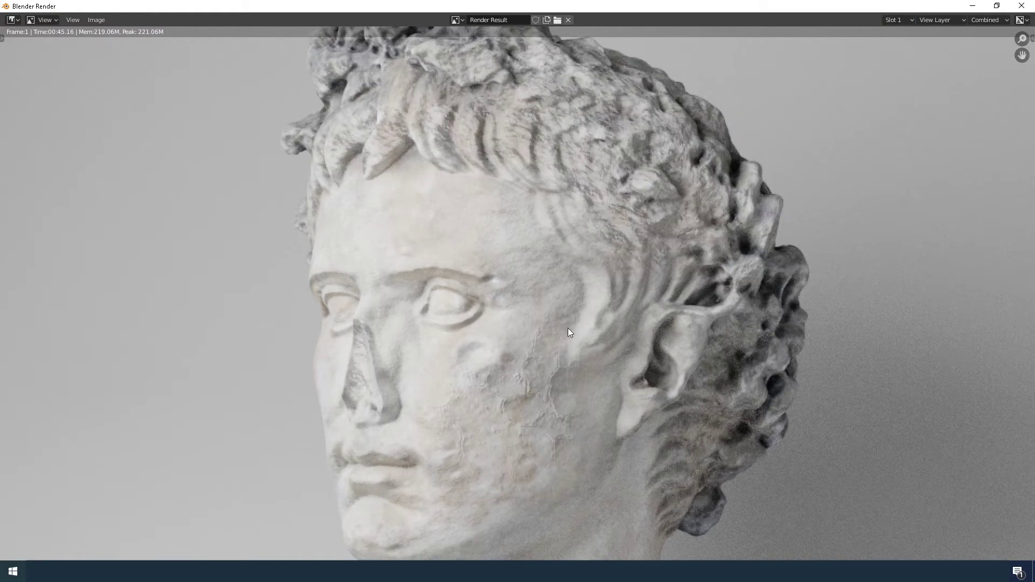
scroll(595, 346, "down", 2)
scroll(519, 237, "down", 8)
scroll(513, 280, "down", 4)
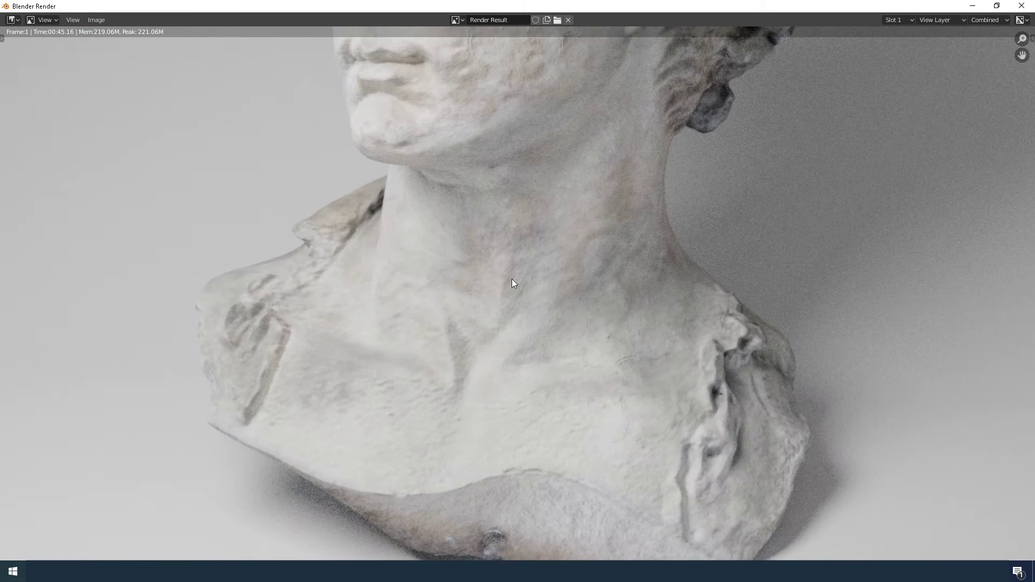
left_click(896, 20)
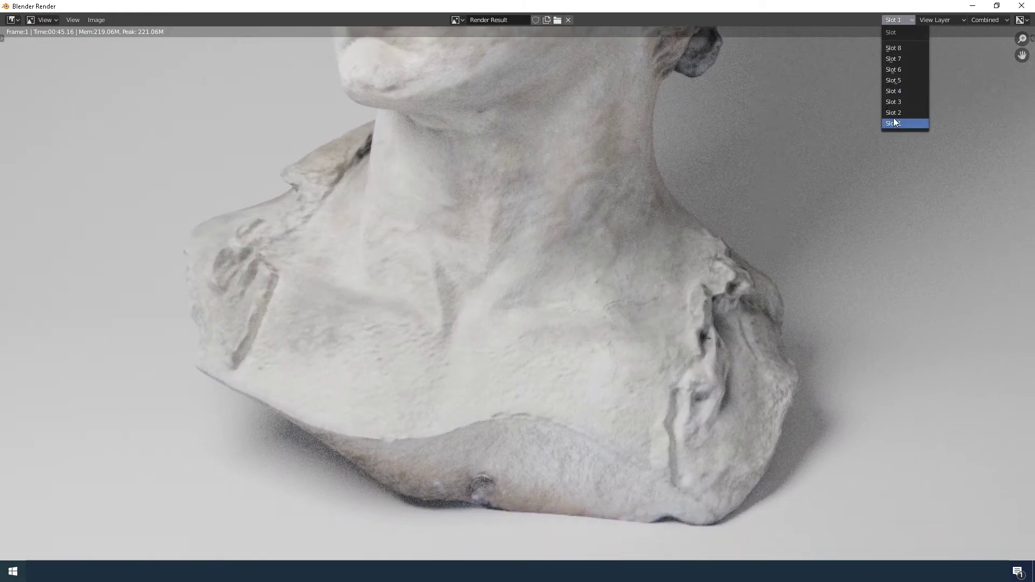
left_click(894, 114)
left_click(906, 21)
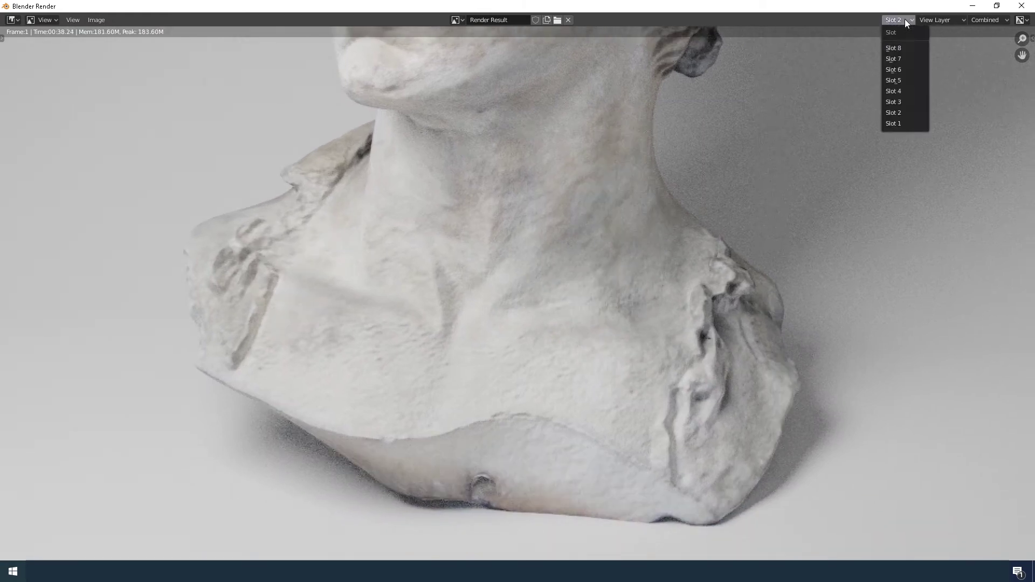
left_click(896, 123)
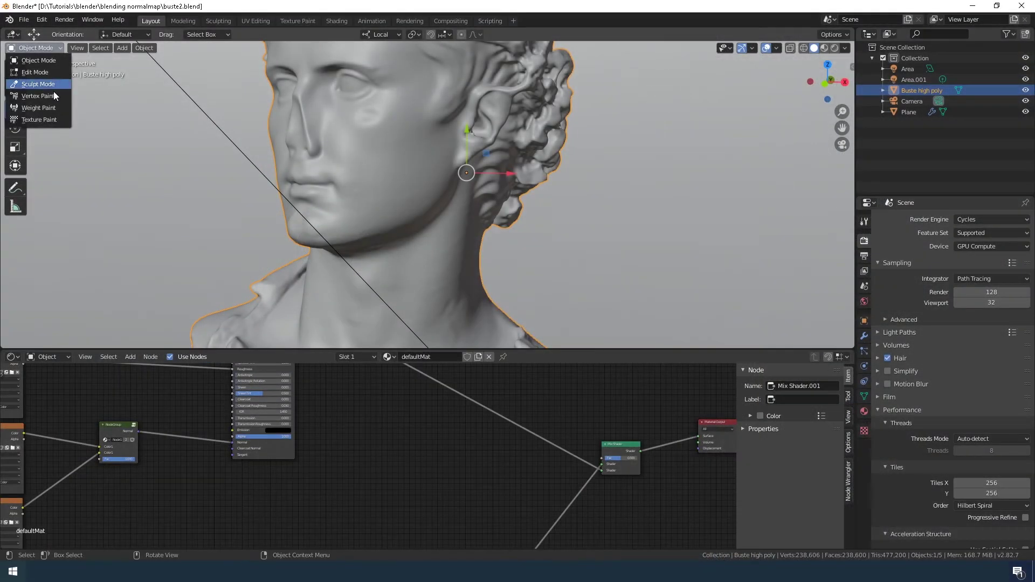
Step: Enter Texture Paint and create a new blank Base Color texture paint slot
left_click(49, 120)
key("n")
left_click(849, 86)
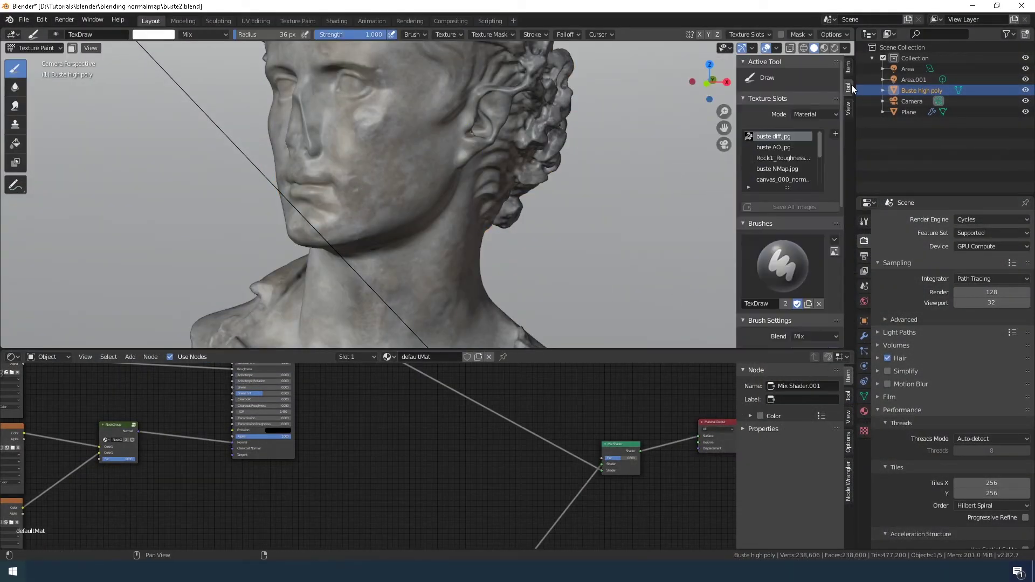
left_click(836, 133)
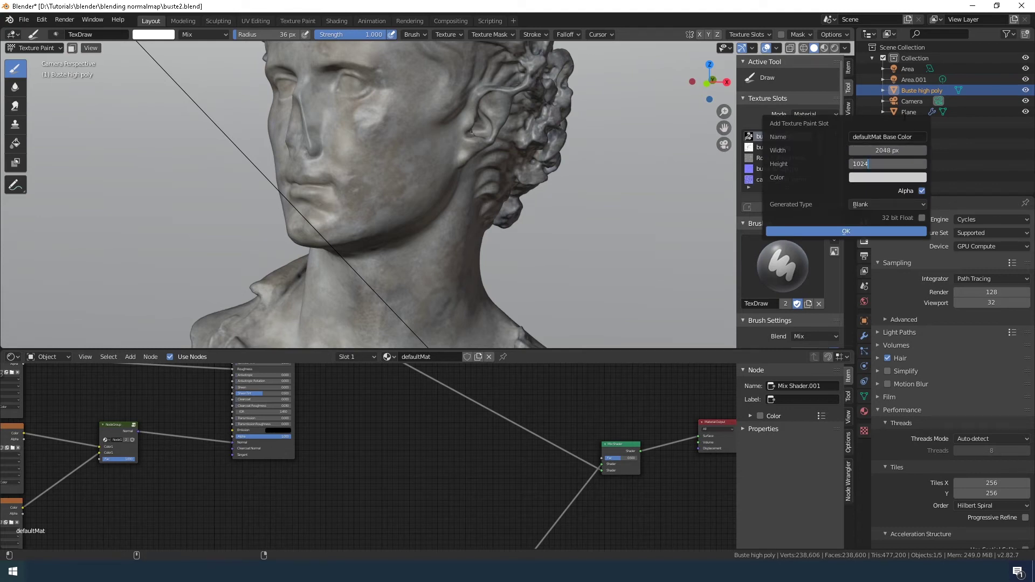
left_click(824, 232)
type("mask1")
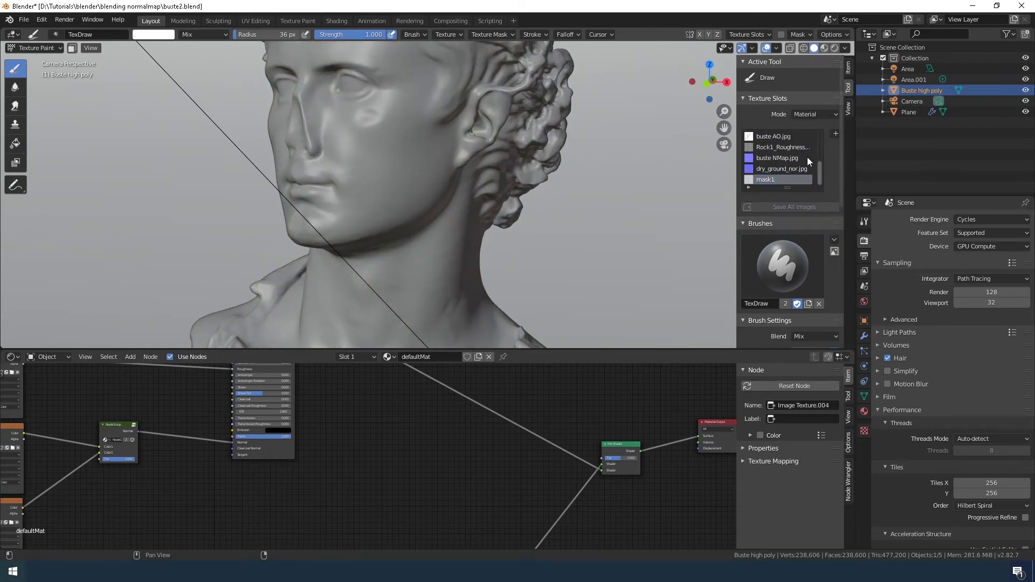
scroll(427, 463, "down", 1)
Step: Add an Image Texture node using mask1 and link its Color to the Mix Shader Fac
key("shift+a")
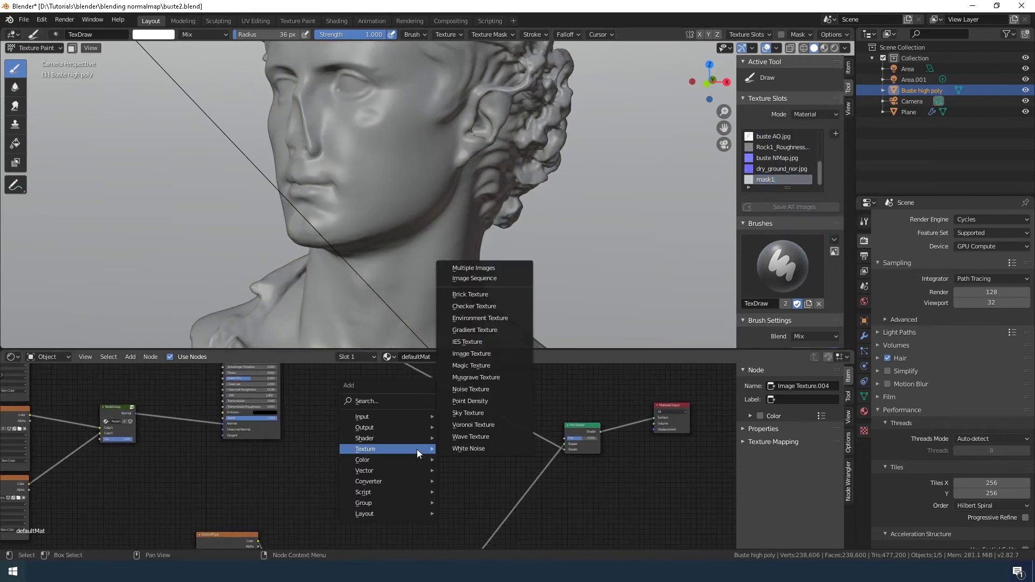
left_click(477, 353)
left_click(415, 457)
left_click(439, 447)
left_click(468, 512)
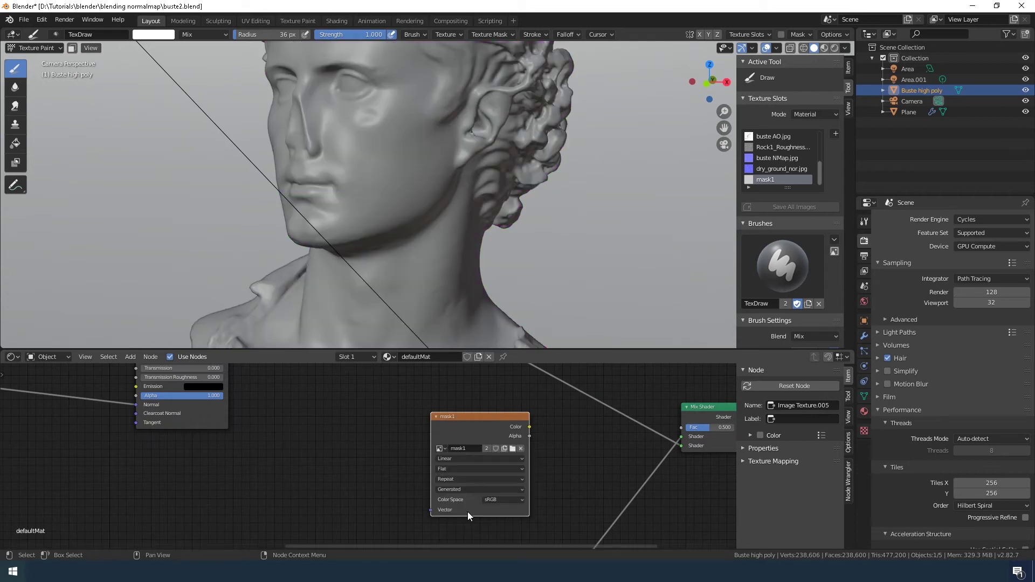
scroll(420, 426, "up", 1)
left_click_drag(418, 427, 569, 428)
Step: Fill the whole bust black on the mask1 image using the Fill tool
left_click(153, 34)
left_click(225, 124)
left_click(15, 143)
left_click(155, 35)
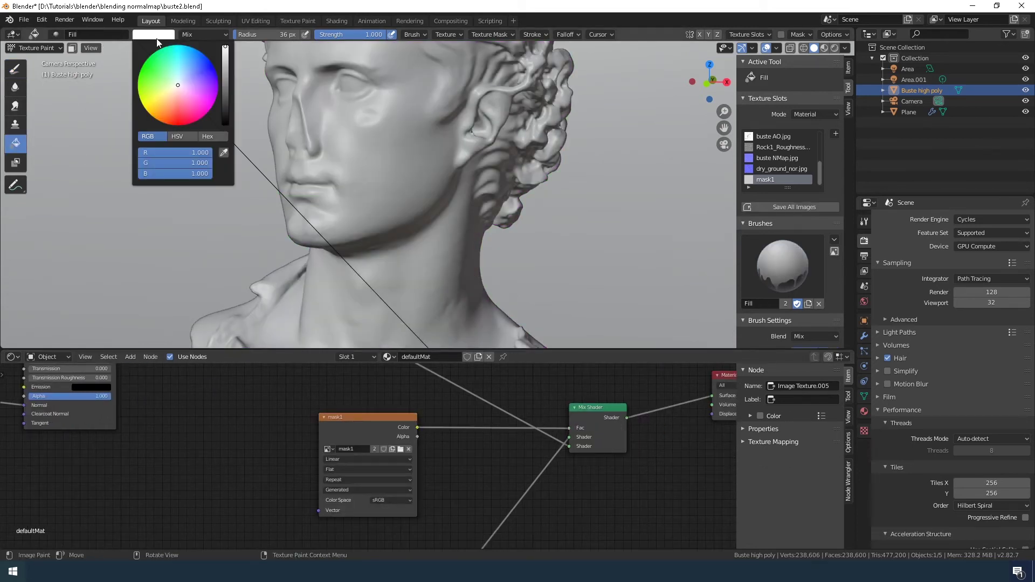
left_click(225, 124)
left_click(384, 137)
Step: Set up the Draw brush with Sharp falloff and a 131 px radius
left_click(15, 68)
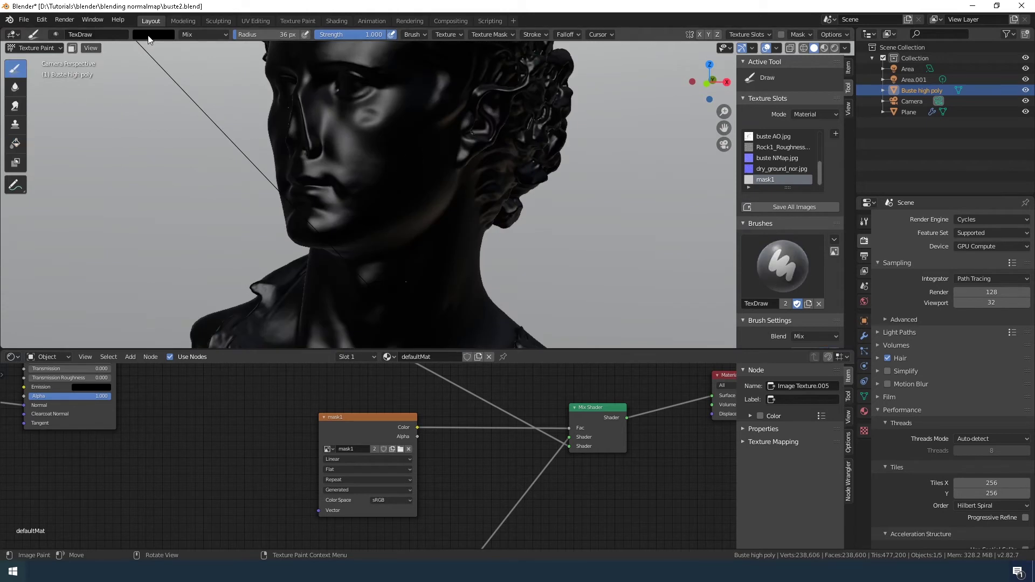
left_click(565, 34)
left_click(567, 54)
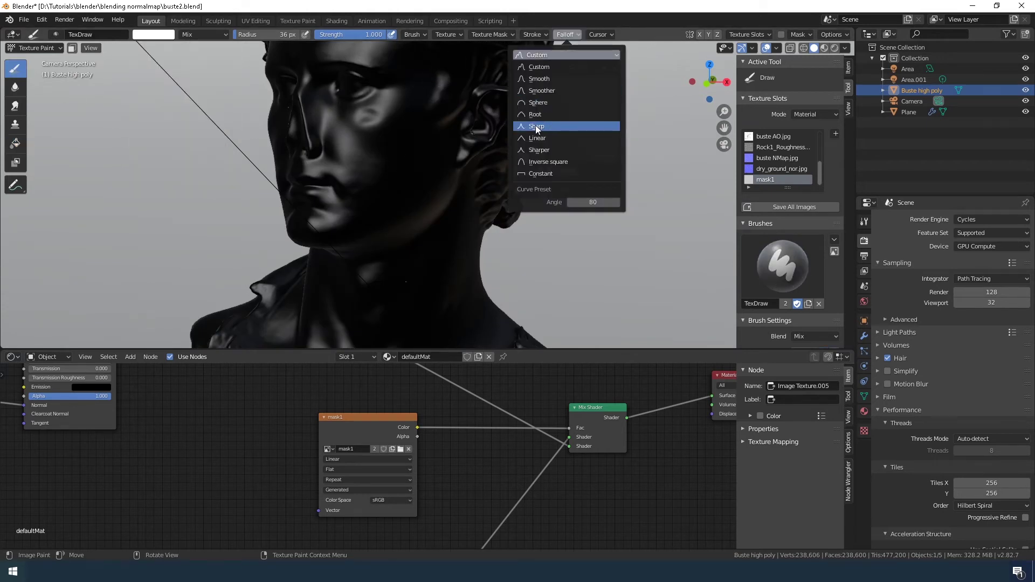
left_click(535, 125)
key("f")
left_click(442, 147)
Step: Paint white over the face, hair, forehead, eye and cheek, then preview the materials
left_click_drag(406, 154, 383, 144)
mouse_move(384, 144)
middle_mouse_down()
mouse_move(465, 214)
mouse_move(446, 170)
mouse_move(386, 116)
middle_mouse_up()
left_click_drag(386, 116, 435, 145)
left_click(565, 33)
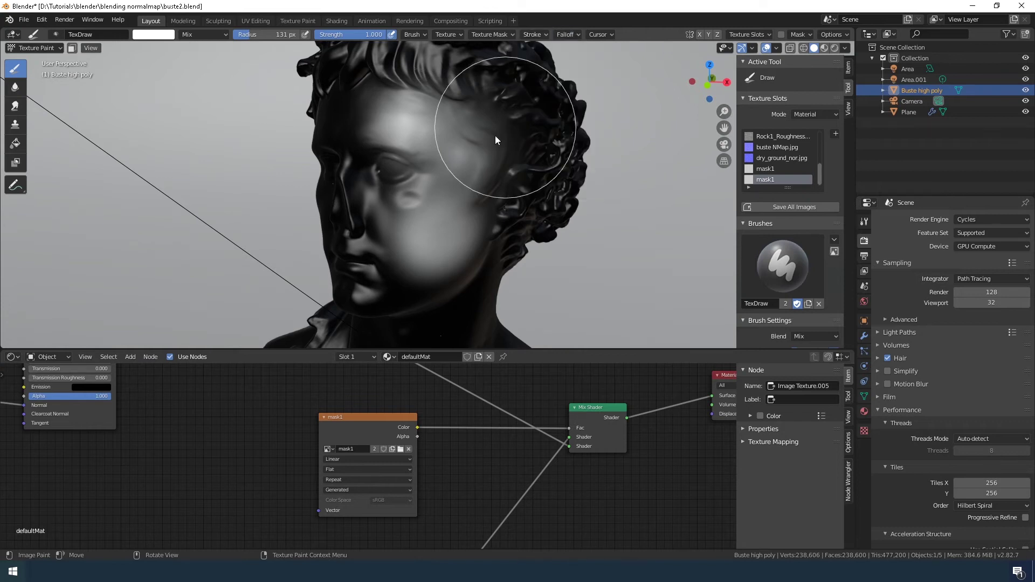
left_click_drag(495, 135, 469, 175)
left_click(565, 33)
left_click_drag(403, 135, 406, 168)
left_click(829, 47)
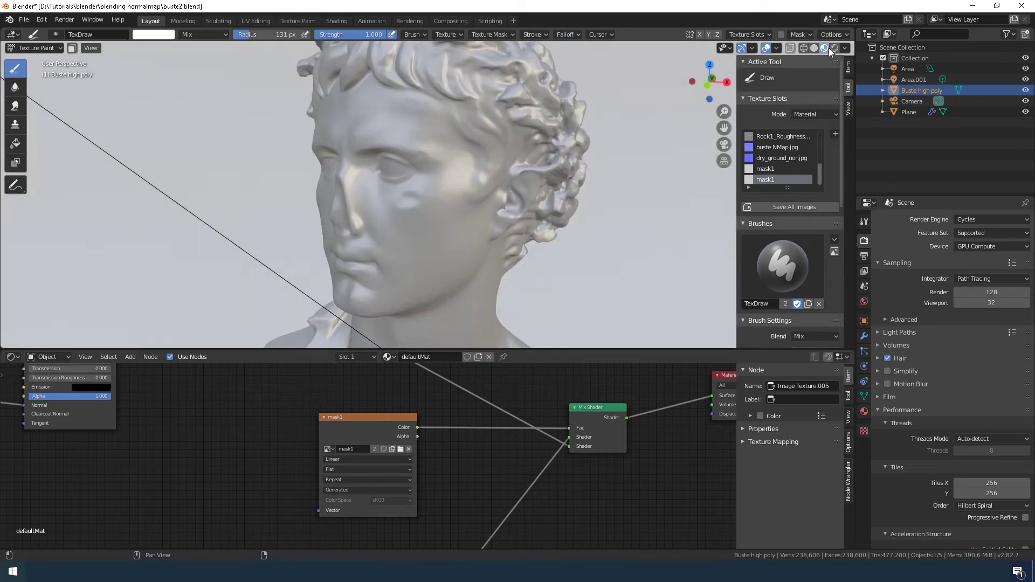
left_click(833, 49)
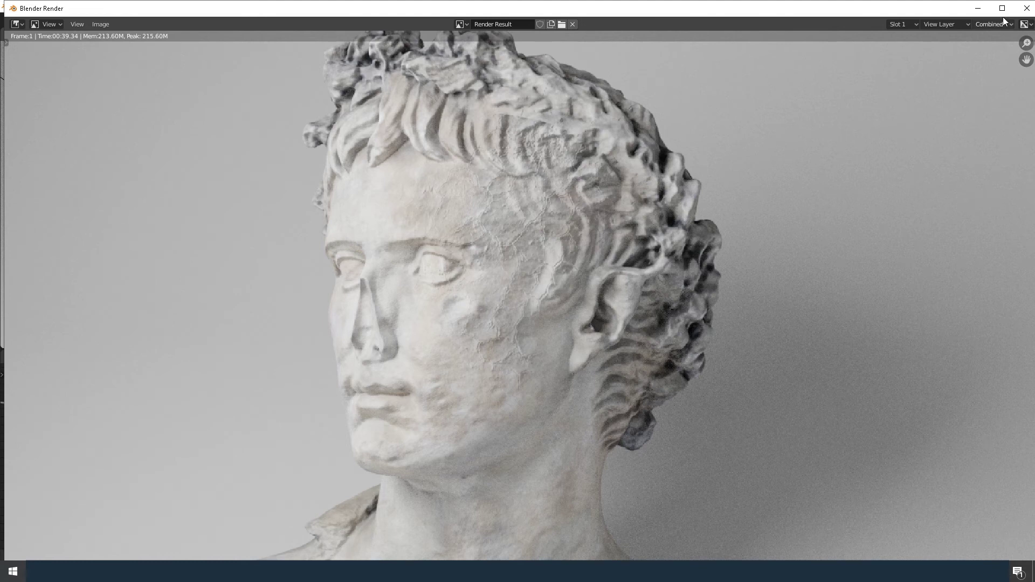
Step: Close the finished render result window
left_click(1027, 8)
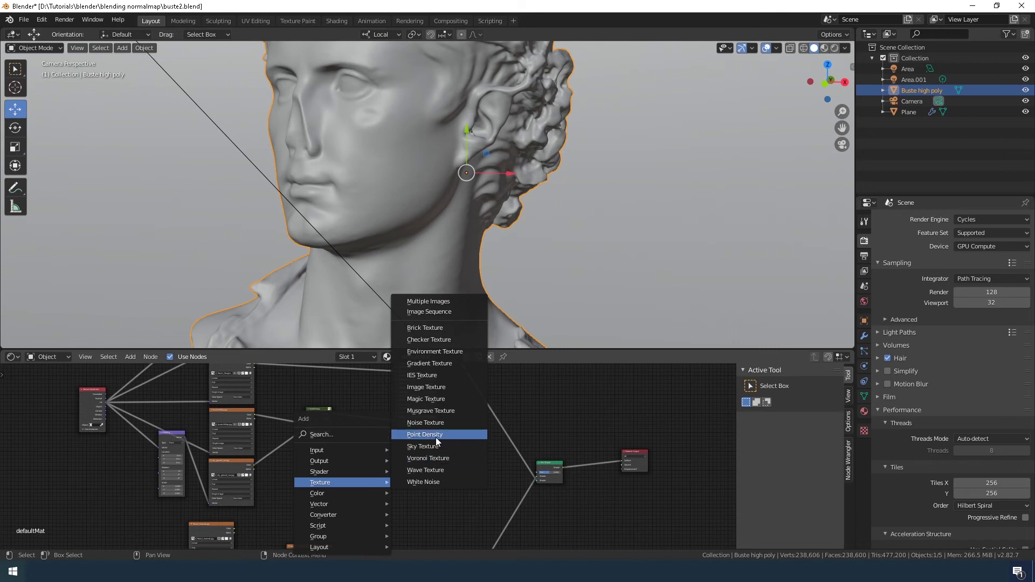
Step: Add a Musgrave Texture node and connect its Fac to the Mix Shader Fac
left_click(437, 412)
left_click(406, 466)
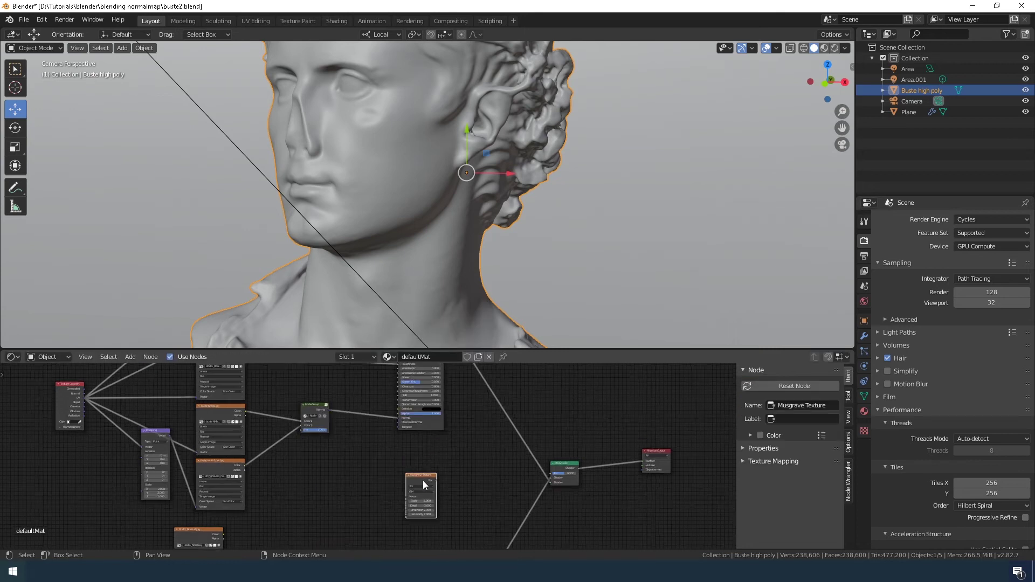
scroll(423, 481, "up", 2)
middle_click_drag(423, 480, 337, 496)
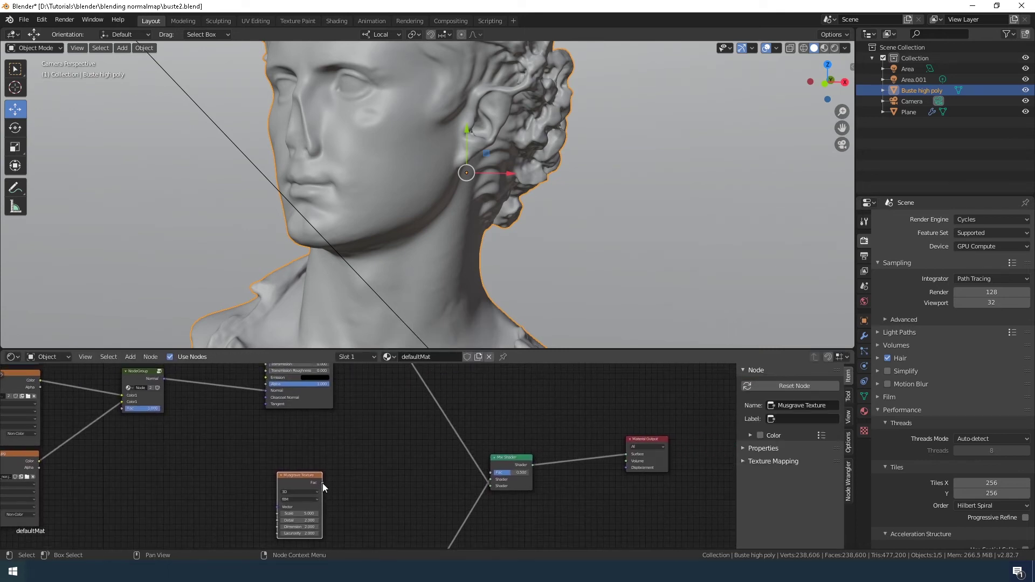
left_click_drag(322, 483, 490, 474)
left_click_drag(303, 481, 364, 454)
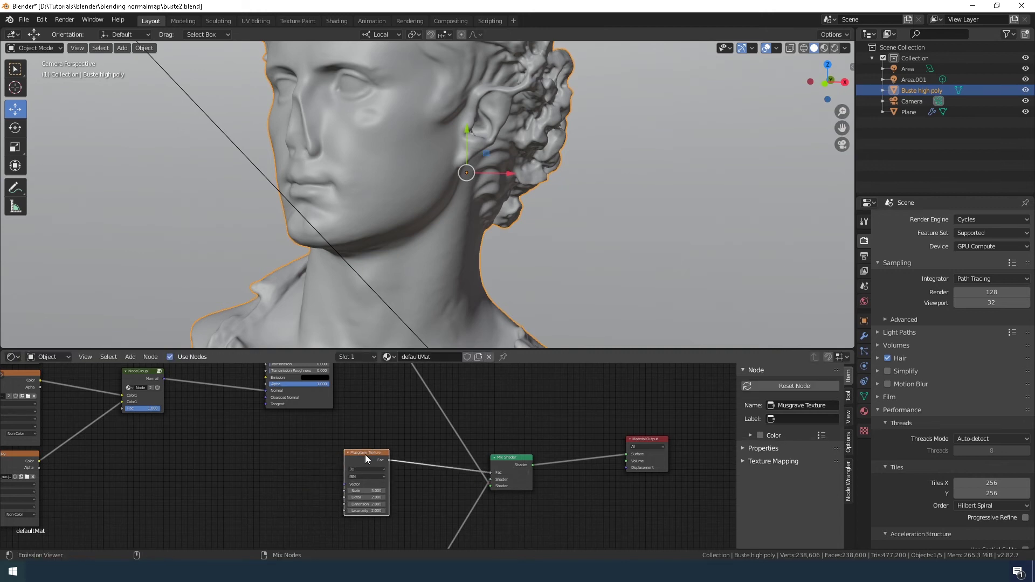
Step: Preview the Musgrave output on the bust and set Scale 4.2, Detail 1.2, Dimension 5.0
left_click(365, 455, "ctrl+shift")
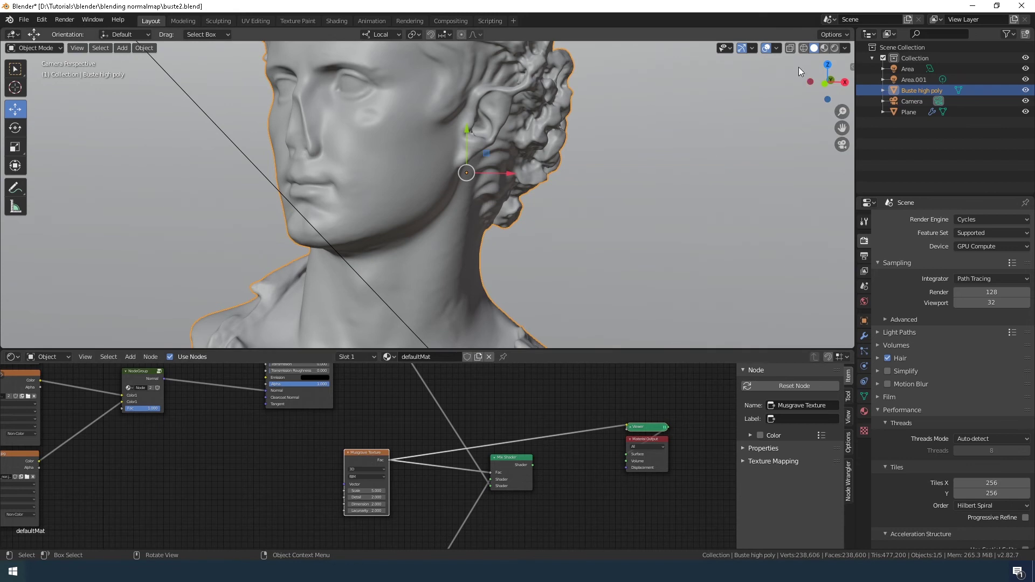
left_click(824, 48)
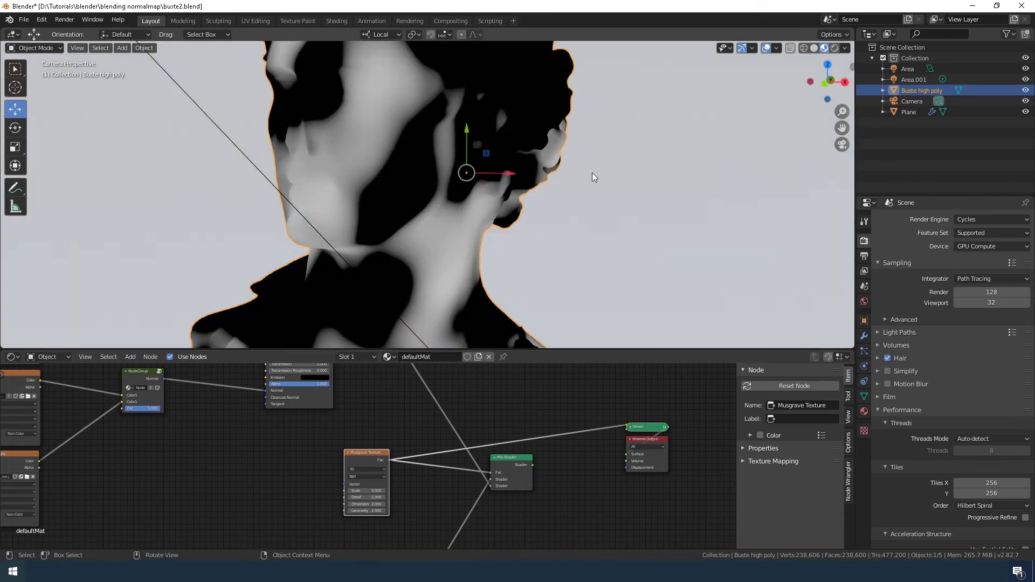
scroll(403, 496, "up", 1)
scroll(402, 485, "up", 1)
left_click_drag(401, 473, 410, 473)
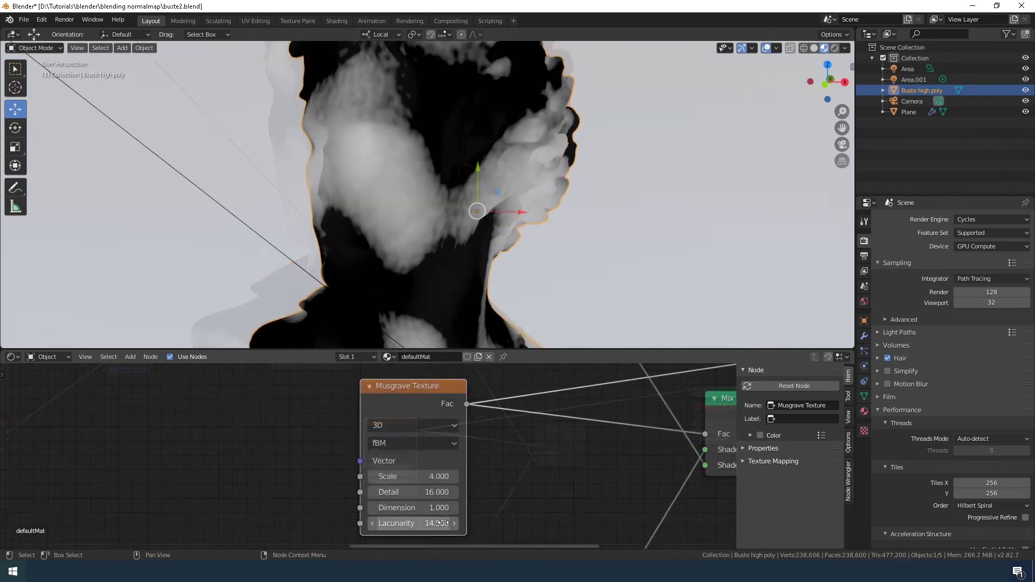
mouse_move(432, 493)
left_mouse_down()
mouse_move(388, 492)
mouse_move(444, 480)
left_mouse_up()
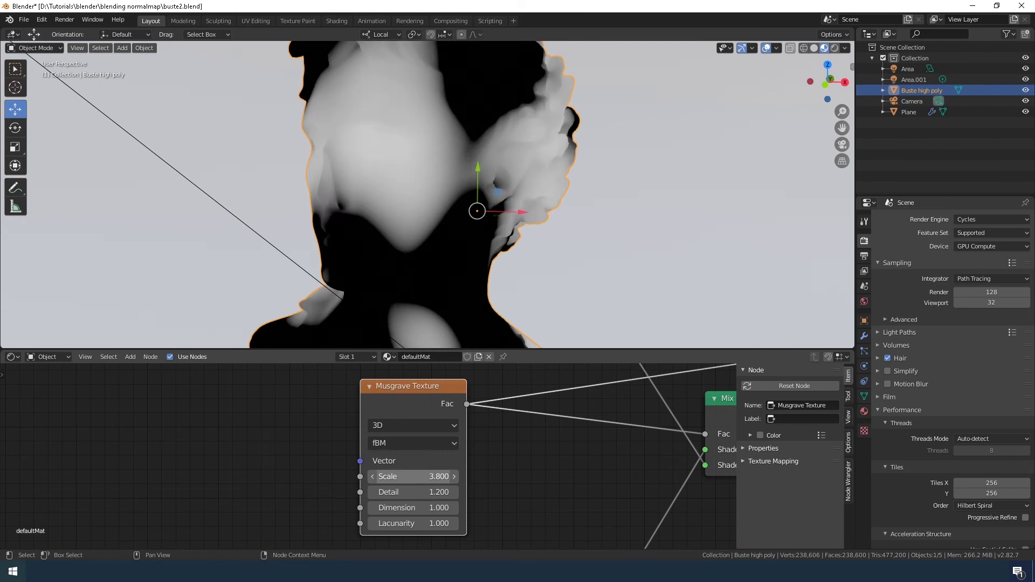
Step: Reconnect the Mix Shader to the material output and view the bust in Rendered shading
scroll(435, 509, "down", 1)
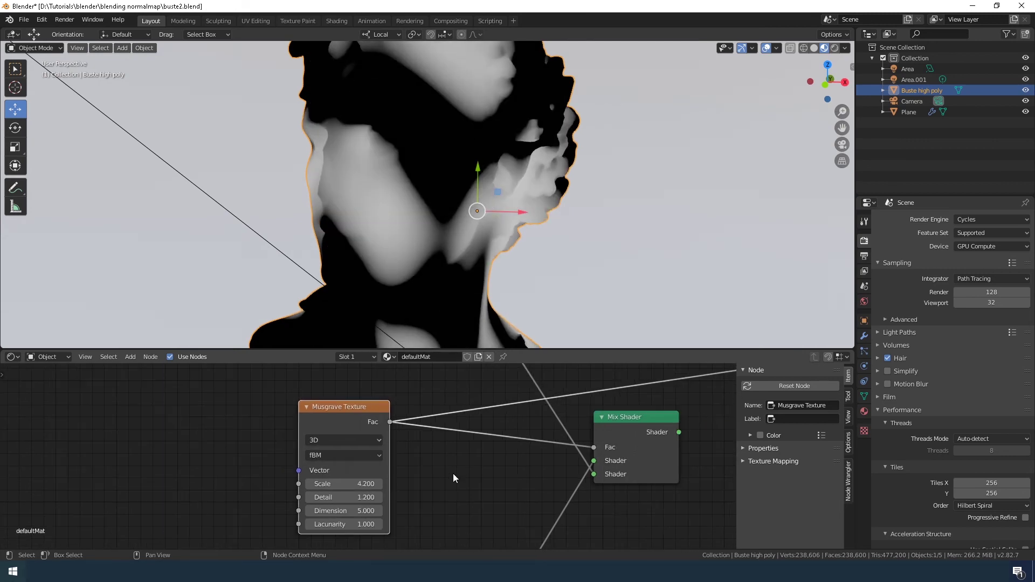
scroll(435, 509, "down", 2)
left_click(550, 448, "ctrl+shift")
left_click(837, 47)
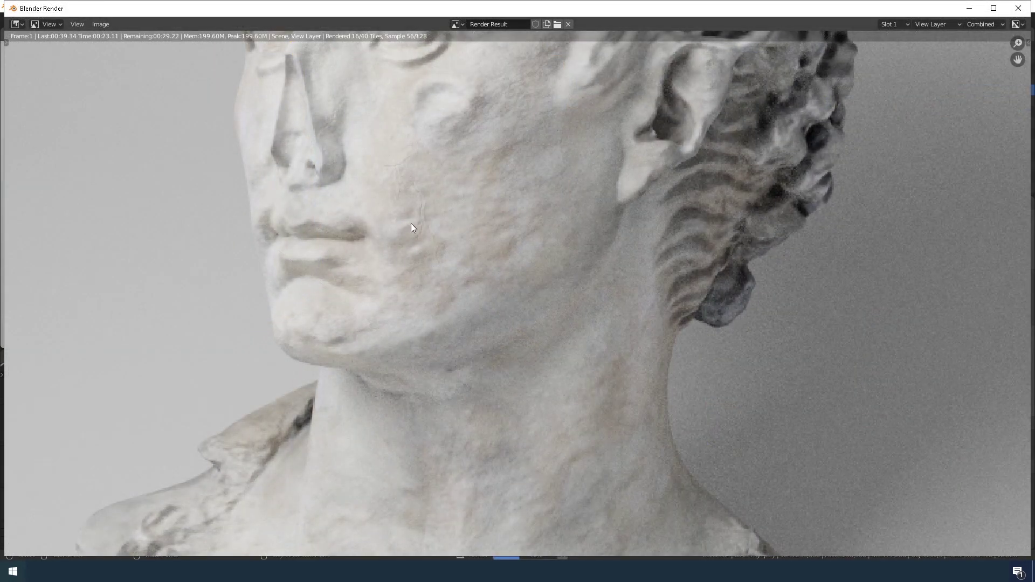
Step: Zoom and pan the render result to inspect the head, neck, chest and face
scroll(411, 224, "down", 2)
scroll(419, 229, "down", 1)
scroll(399, 248, "down", 1)
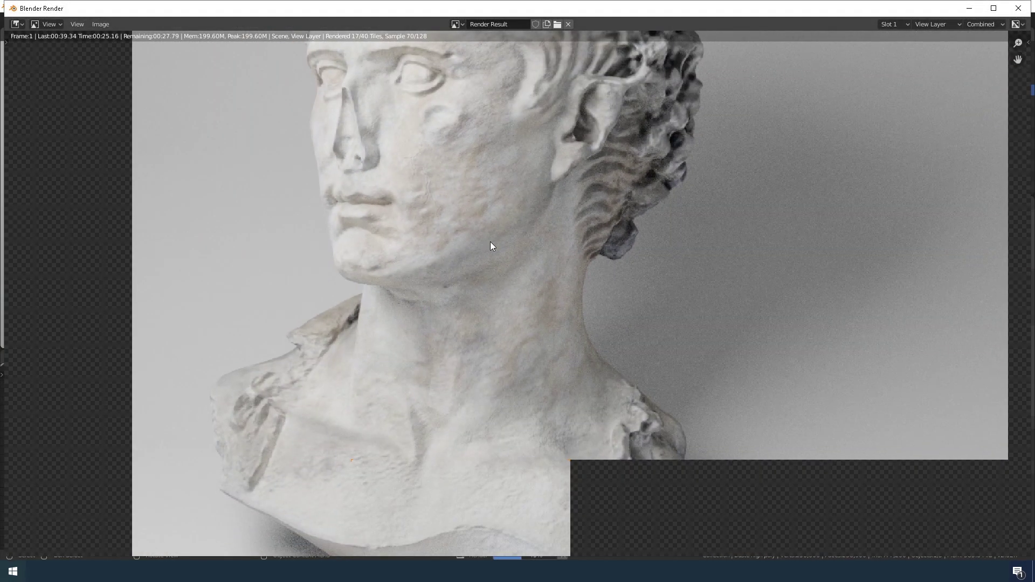
mouse_move(523, 209)
middle_mouse_down()
mouse_move(472, 394)
mouse_move(463, 368)
middle_mouse_up()
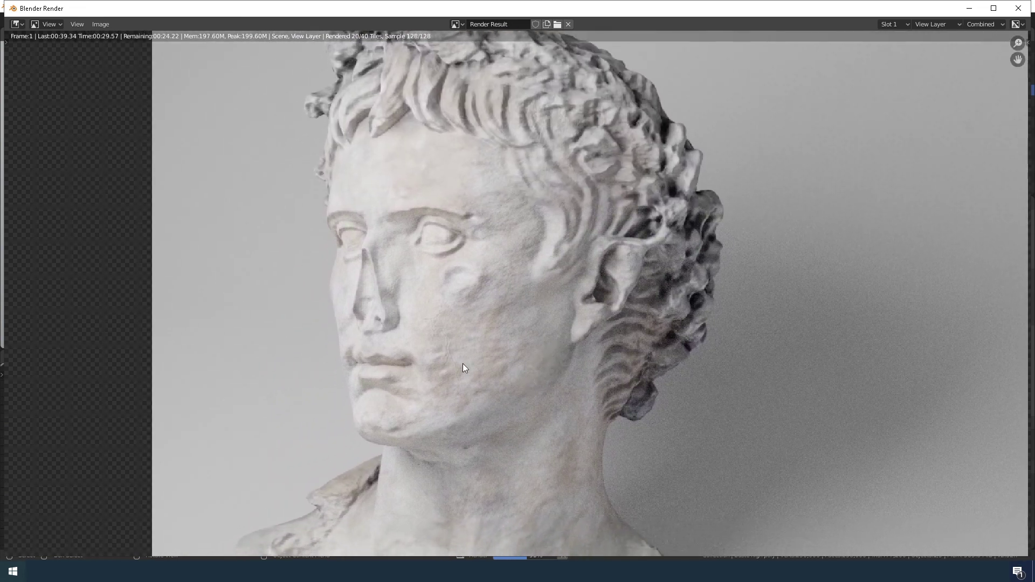
scroll(426, 359, "up", 2)
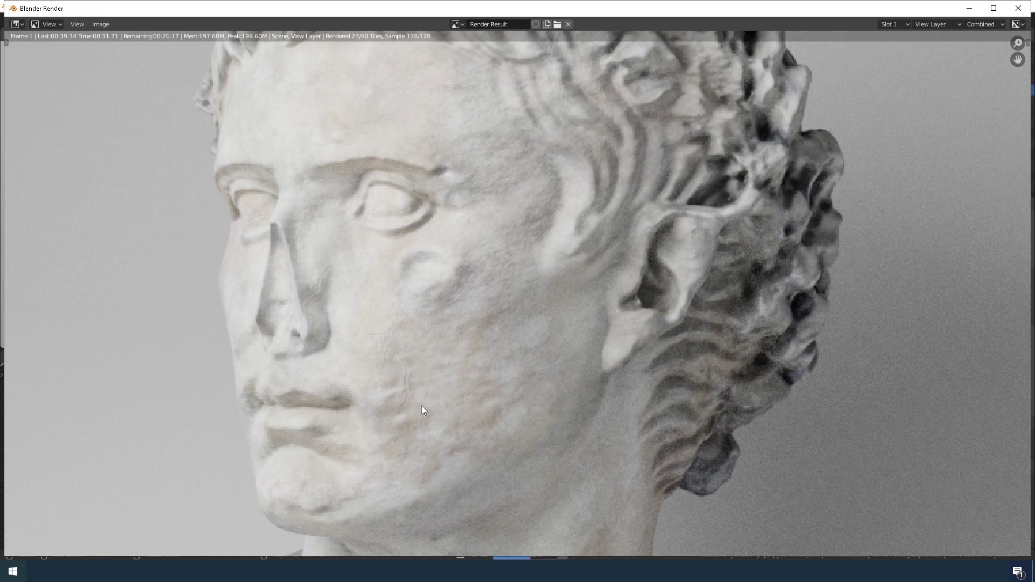
scroll(429, 425, "down", 1)
mouse_move(444, 411)
middle_mouse_down()
mouse_move(436, 238)
mouse_move(383, 214)
middle_mouse_up()
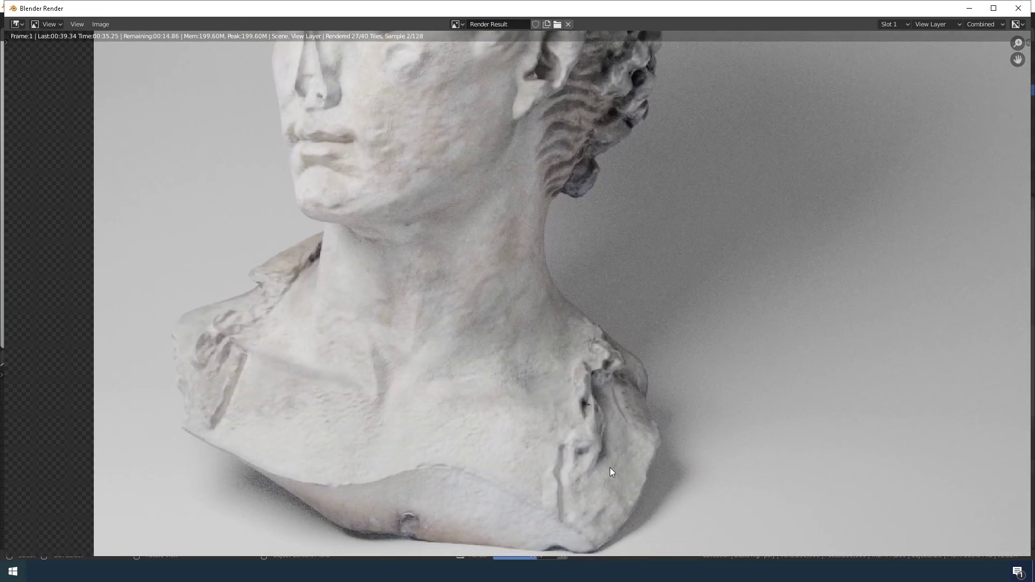
middle_click_drag(409, 405, 469, 464)
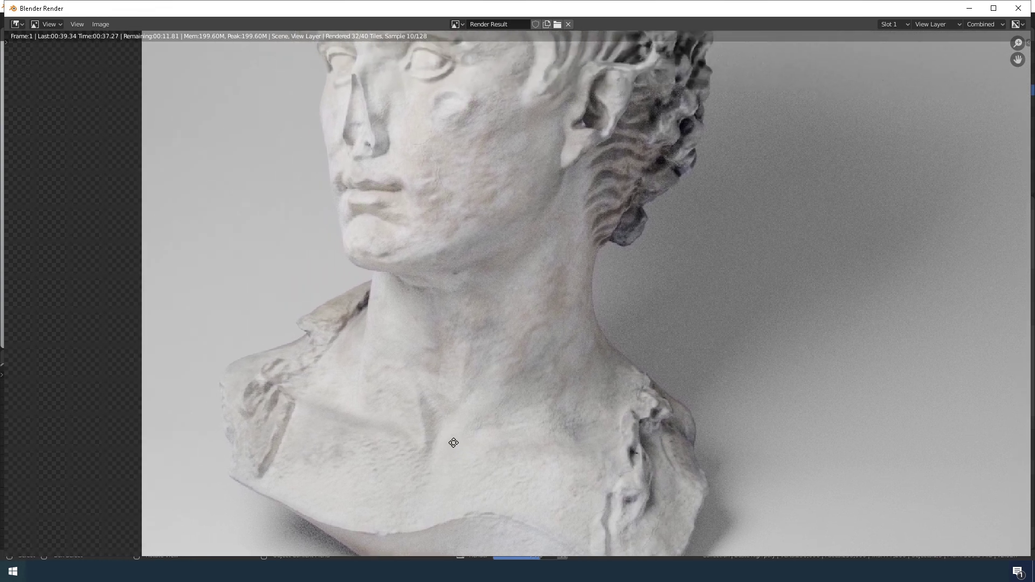